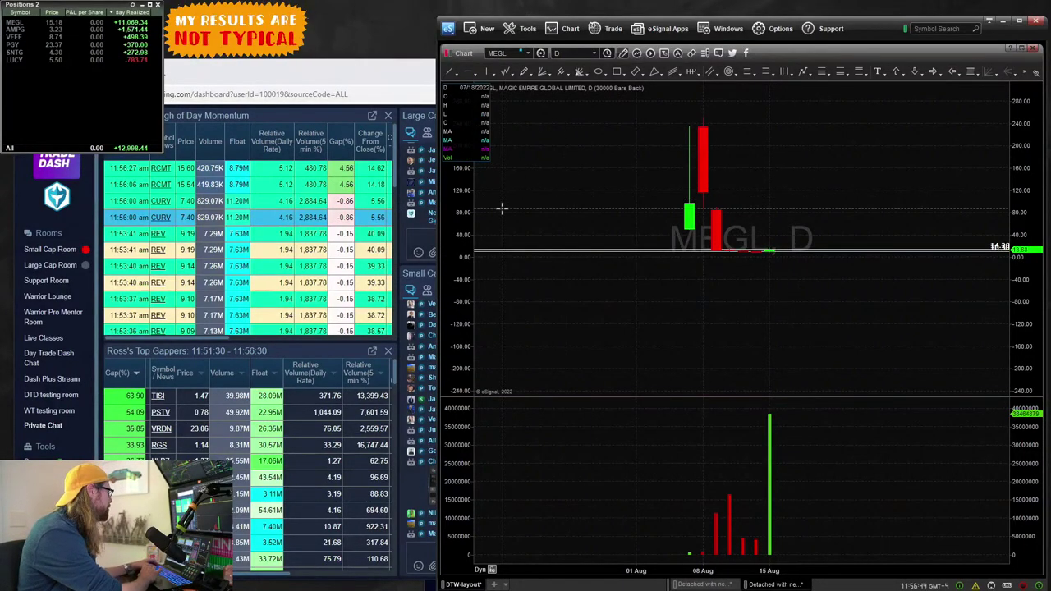
Step: Check the Small Cap chat room, return to the MEGL daily chart and rescale it to show the full price range
click(435, 488)
click(435, 488)
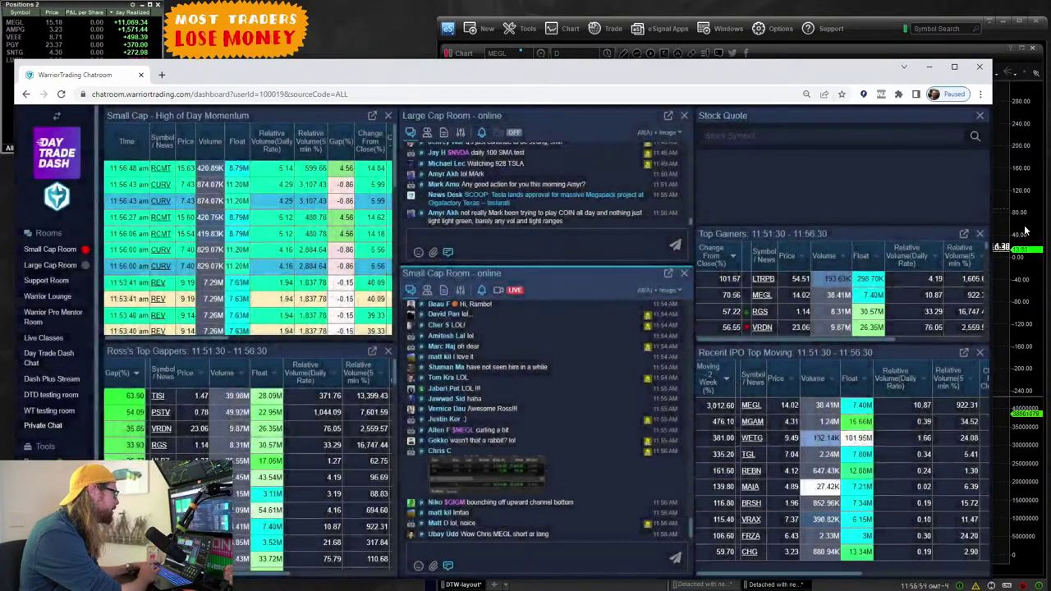
click(1019, 233)
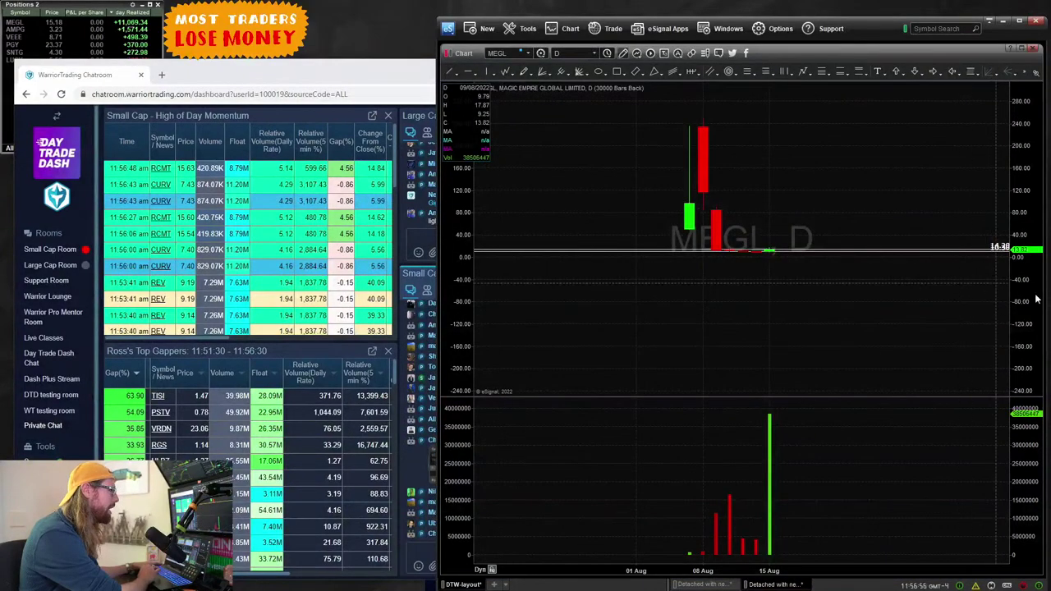
drag(1032, 305, 1020, 248)
drag(962, 187, 956, 261)
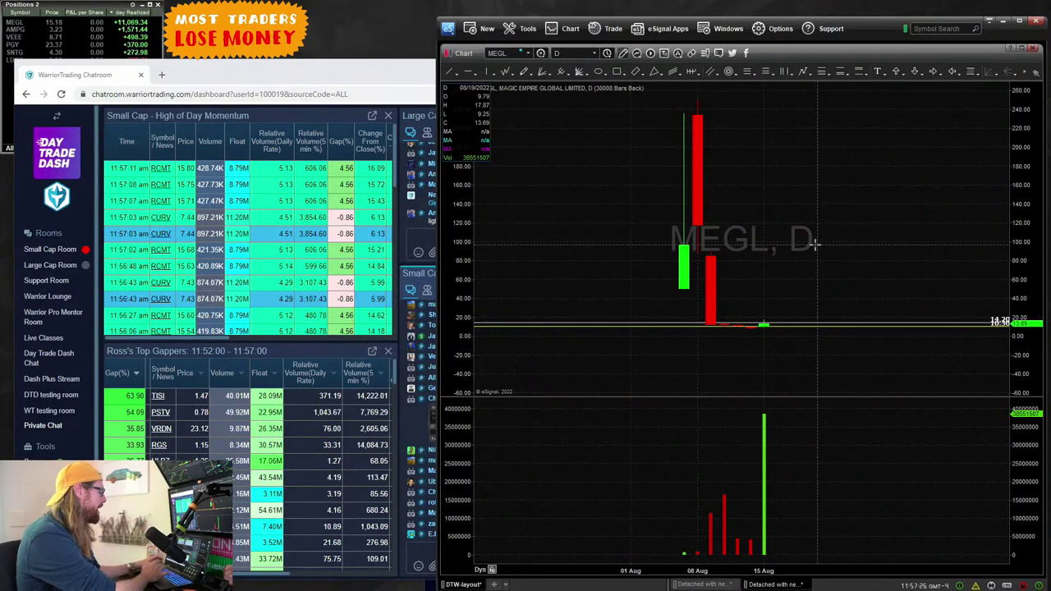
Step: Load the symbol ILAG in the maximized daily chart
text(ILAG)
key(Return)
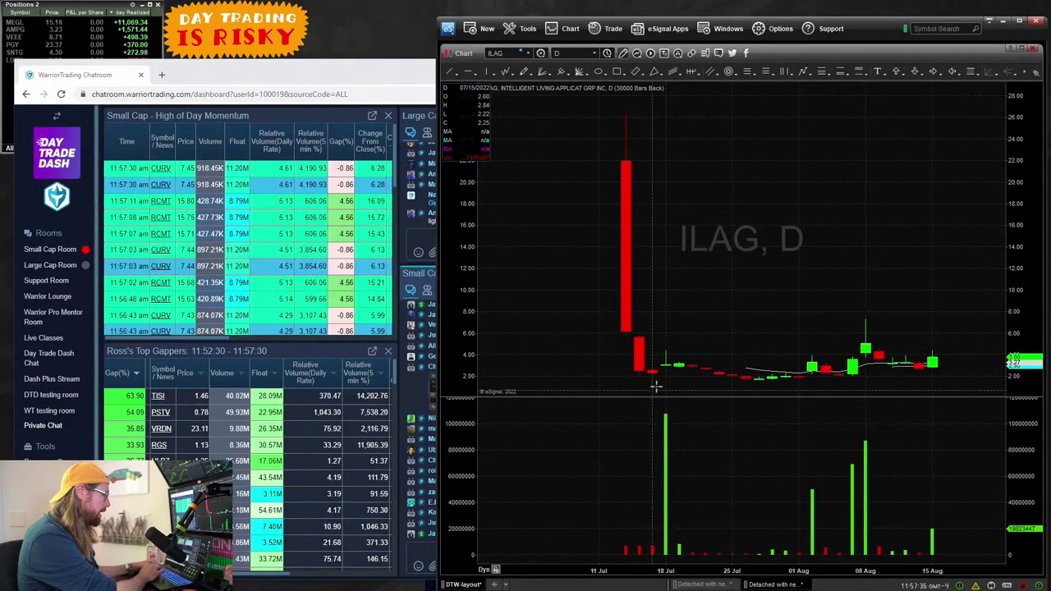
Step: Mark the 18 July candle on the ILAG daily chart with a rectangle and delete that rectangle
click(619, 73)
drag(682, 391, 653, 322)
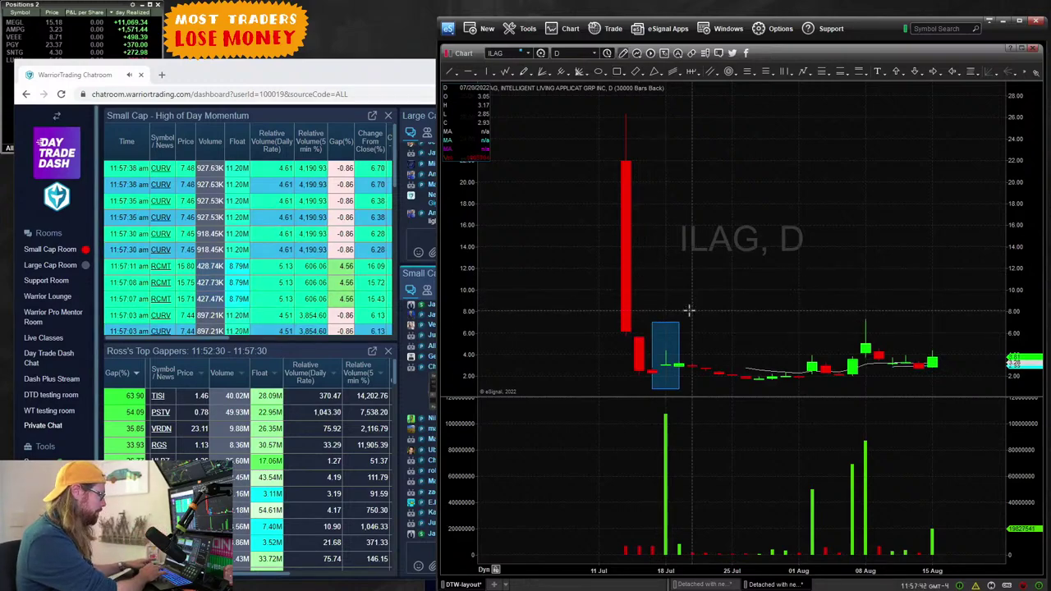
key(Delete)
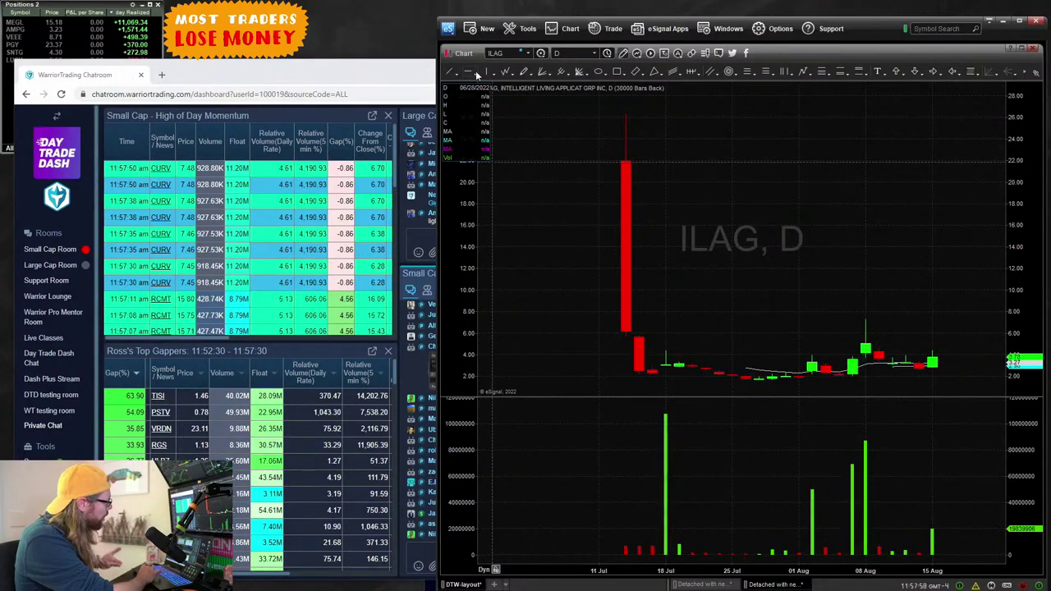
Step: Draw horizontal lines on the ILAG daily chart at the candle highs of about 4.38, 5.78 and 26.40
click(667, 352)
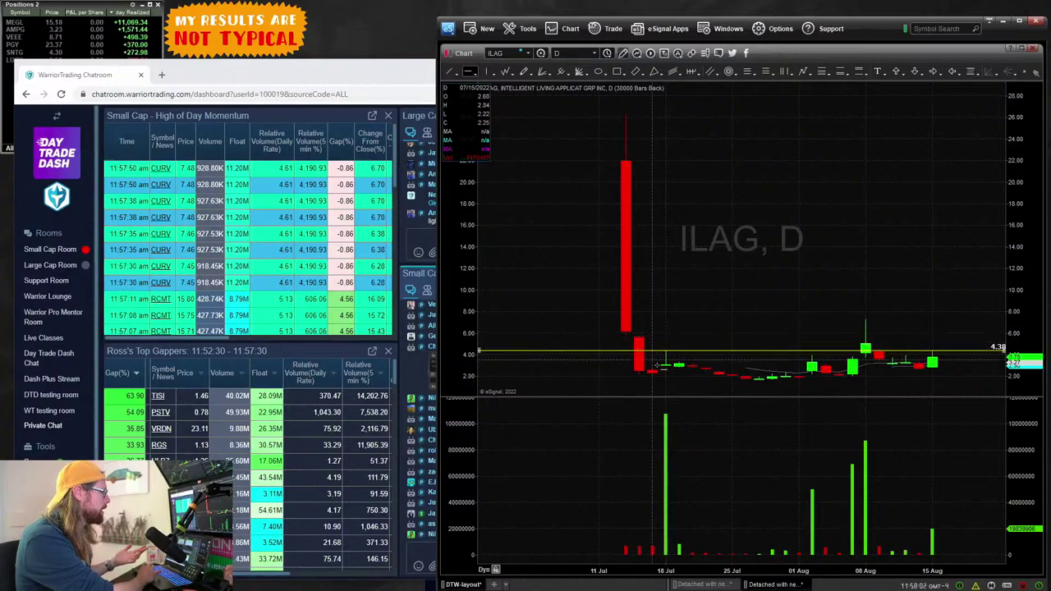
click(637, 334)
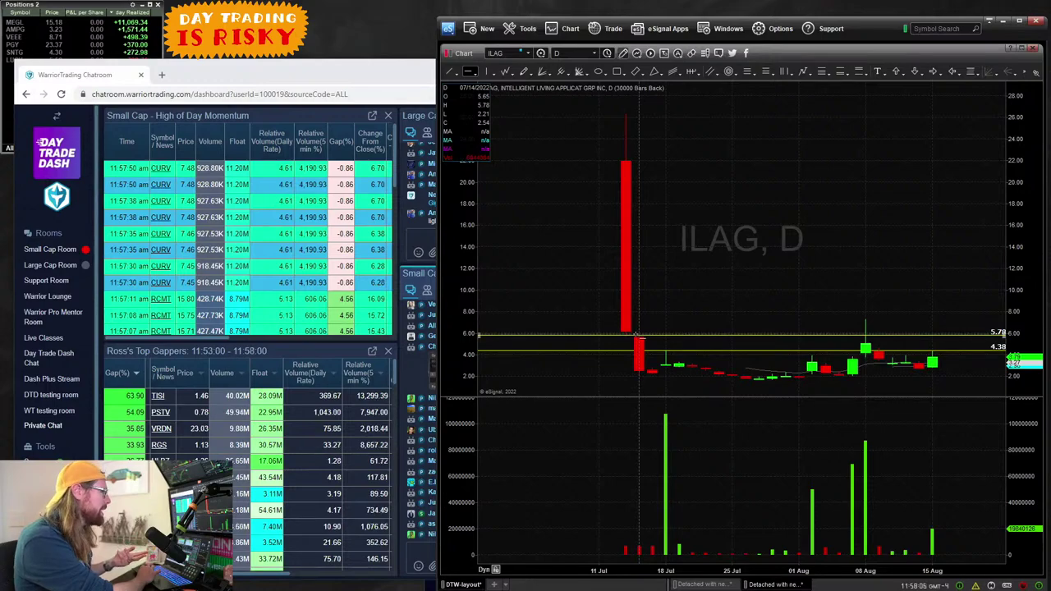
click(626, 112)
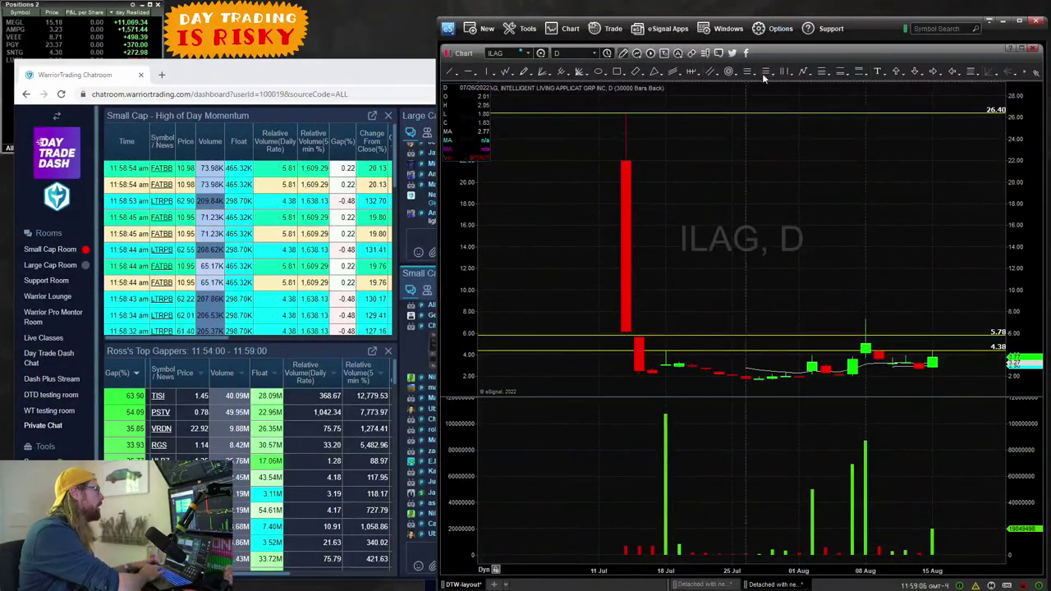
Step: Load MEGL in the daily chart, restore the multi-chart layout and show a longer price history in the 5-minute chart
text(MEGL)
key(Return)
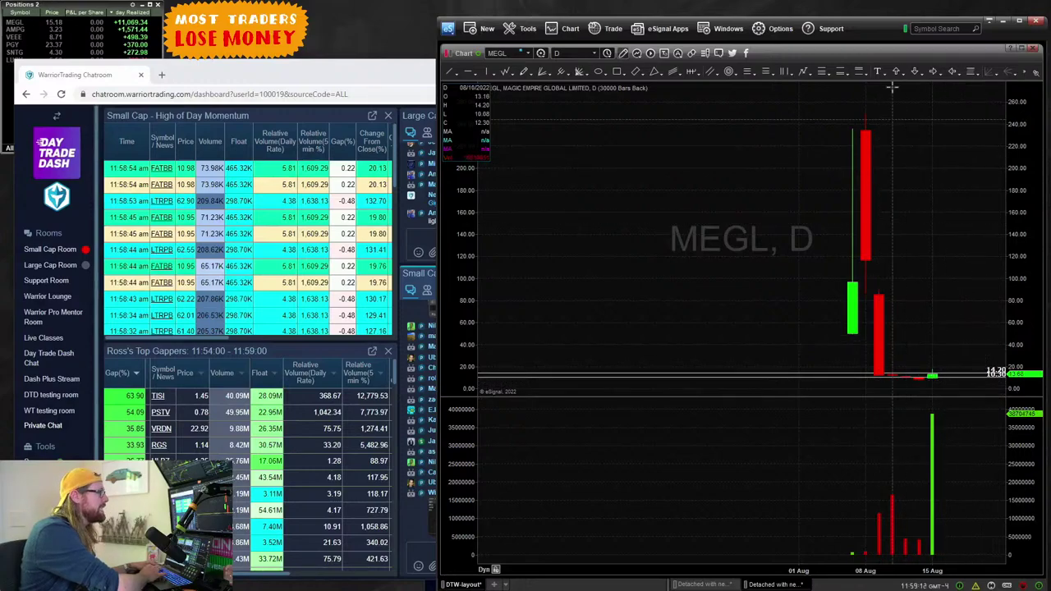
double_click(879, 55)
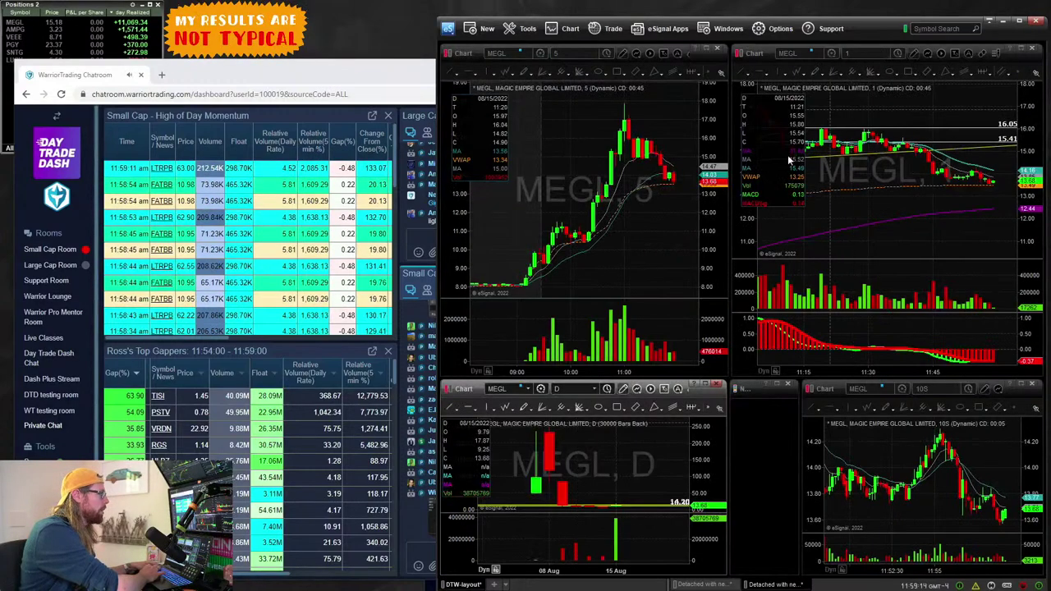
drag(564, 370, 674, 356)
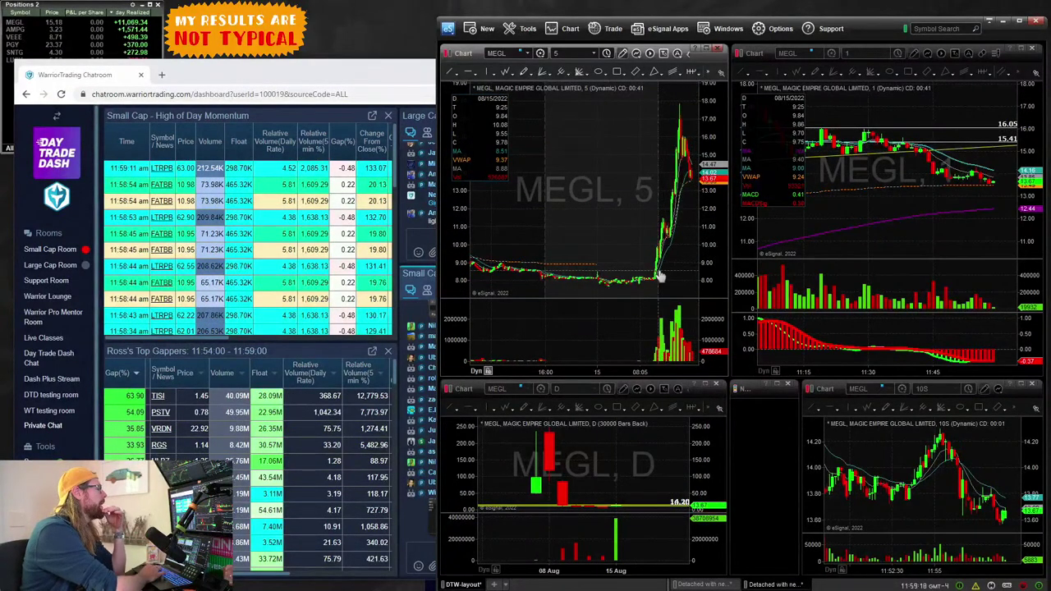
Step: Maximize the MEGL daily chart and rescale its price and time axes to examine the candles from 5 to 15 August
double_click(705, 389)
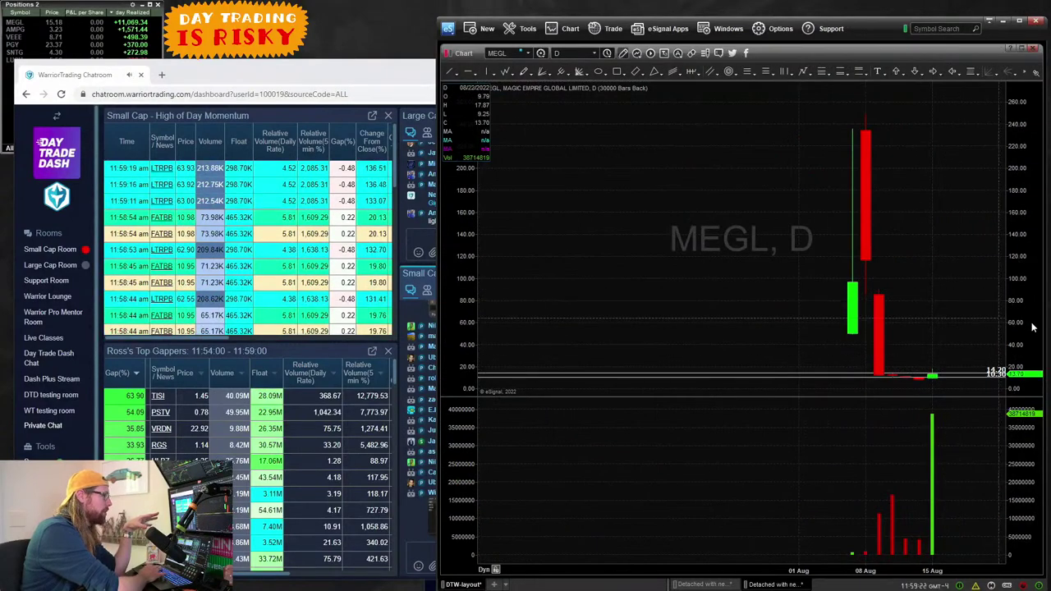
drag(1032, 326, 1032, 288)
drag(941, 307, 956, 269)
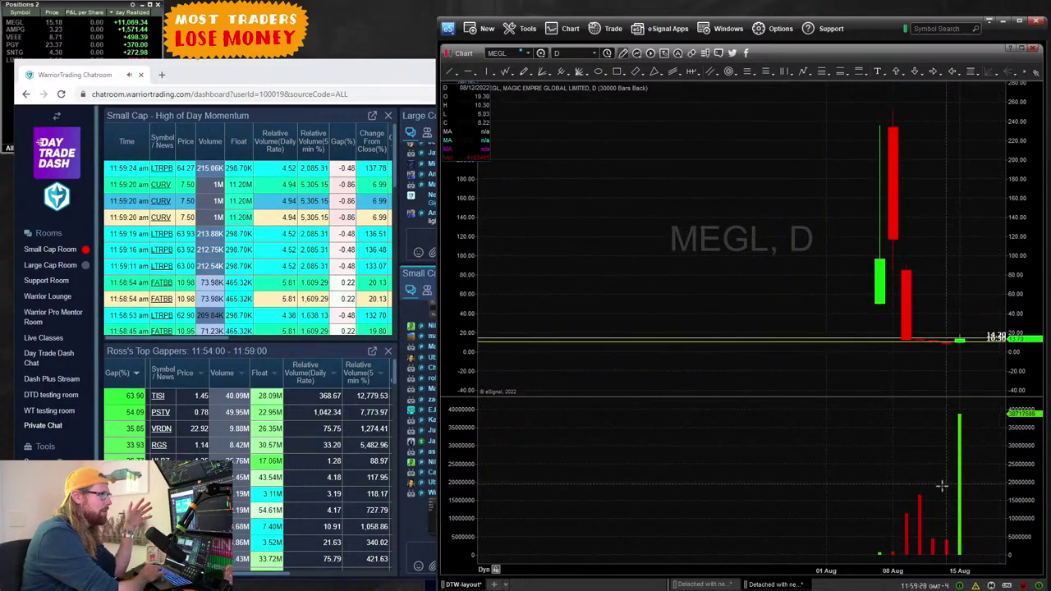
drag(961, 569, 912, 567)
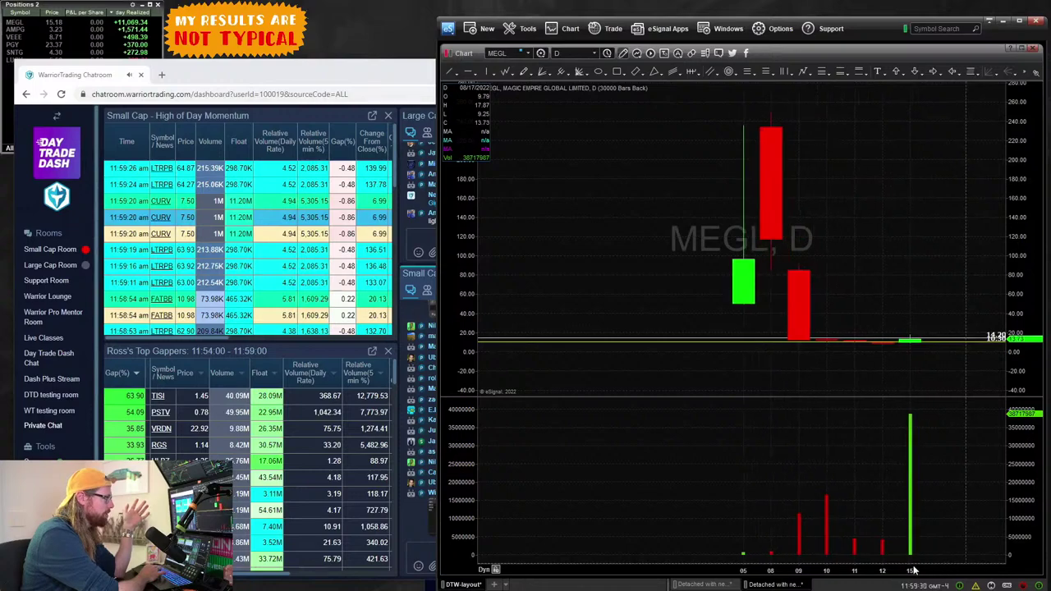
drag(1020, 265, 1019, 247)
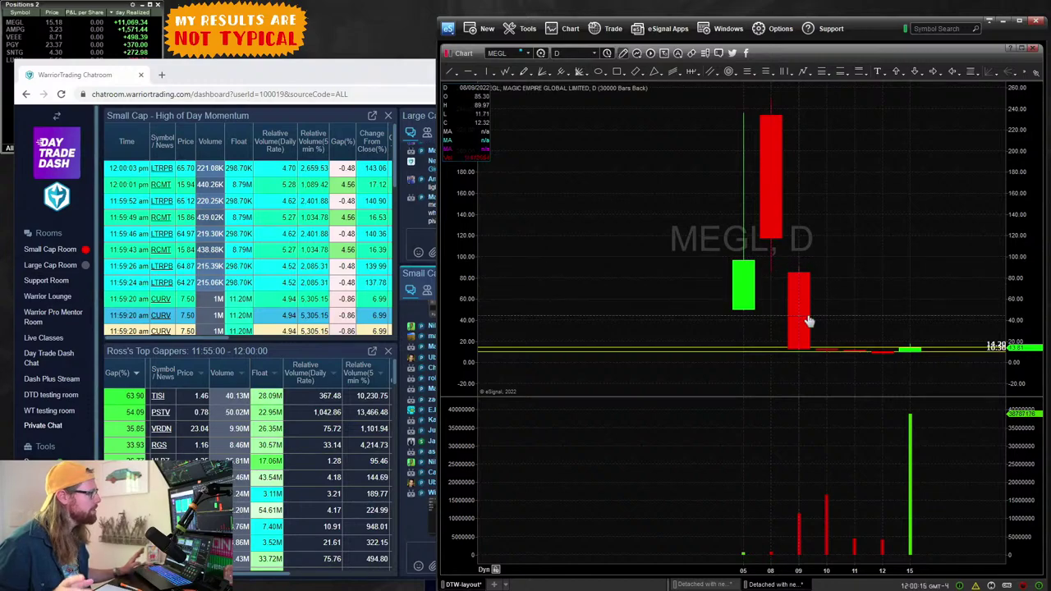
drag(1035, 312, 1033, 267)
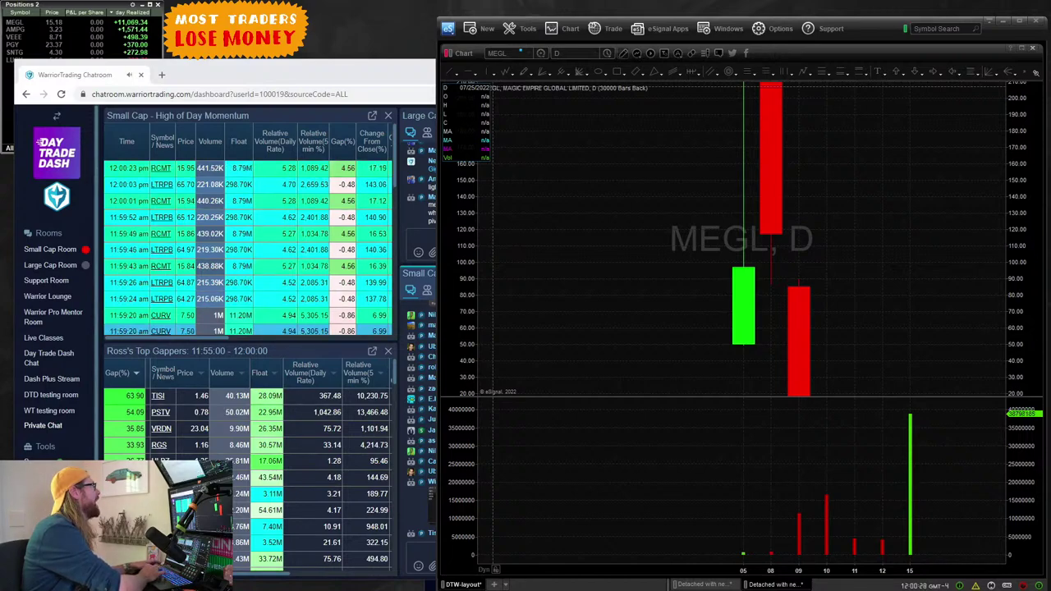
Step: Switch to the browser, look up MEGL's offering price among the priced IPOs in the Nasdaq IPO Calendar, and minimize the browser
drag(493, 0, 493, 66)
click(483, 541)
click(471, 535)
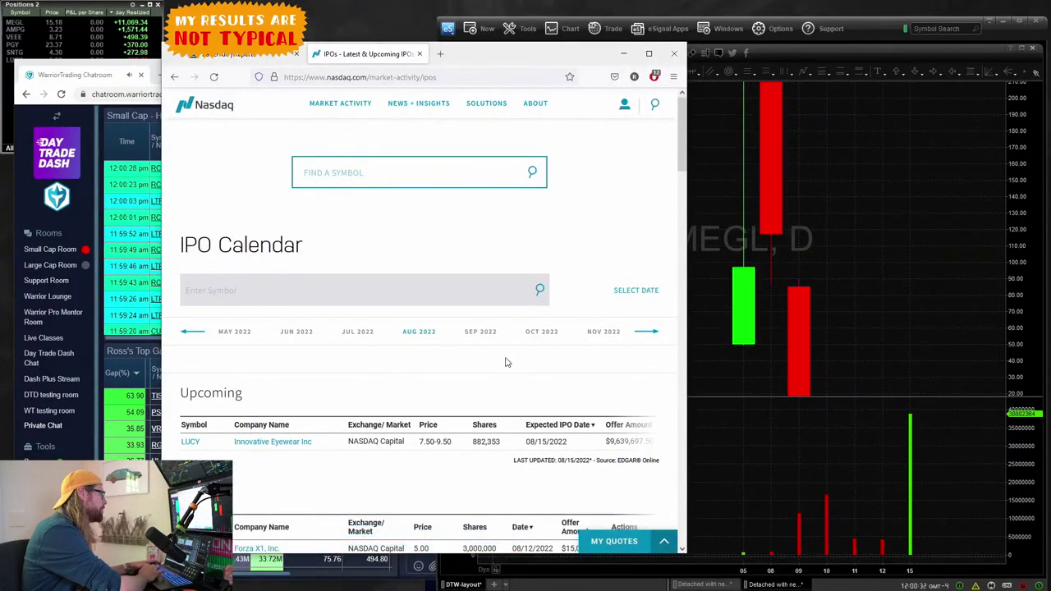
scroll(504, 364, down, 5)
scroll(507, 361, down, 2)
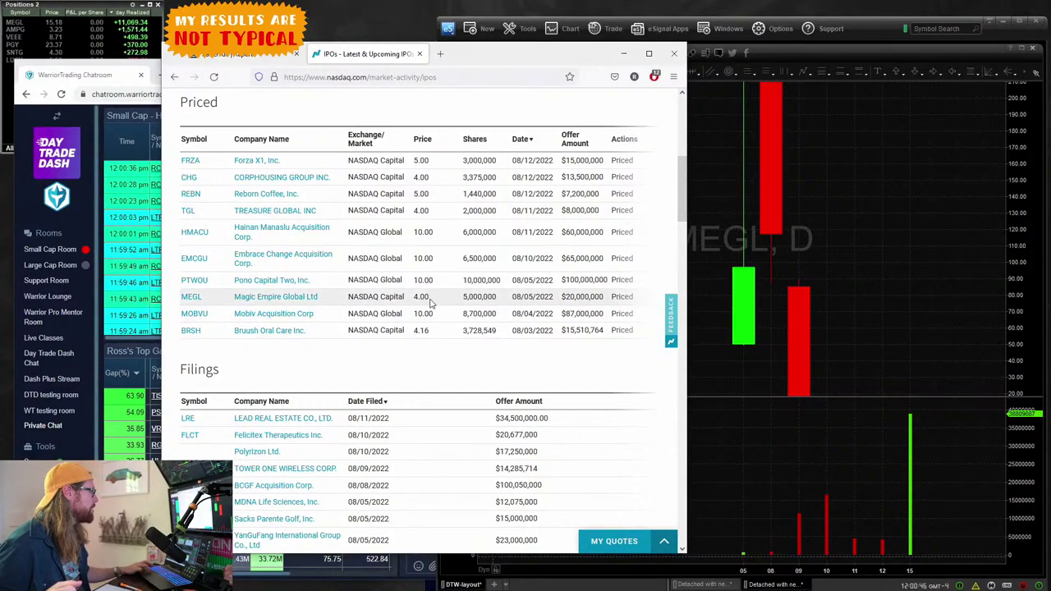
drag(414, 297, 419, 297)
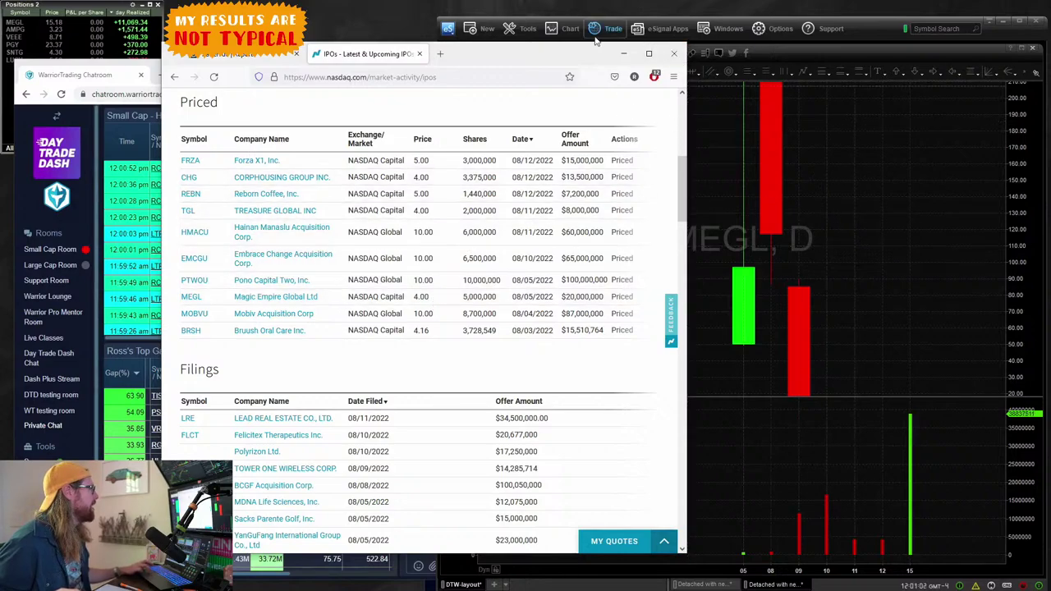
click(624, 53)
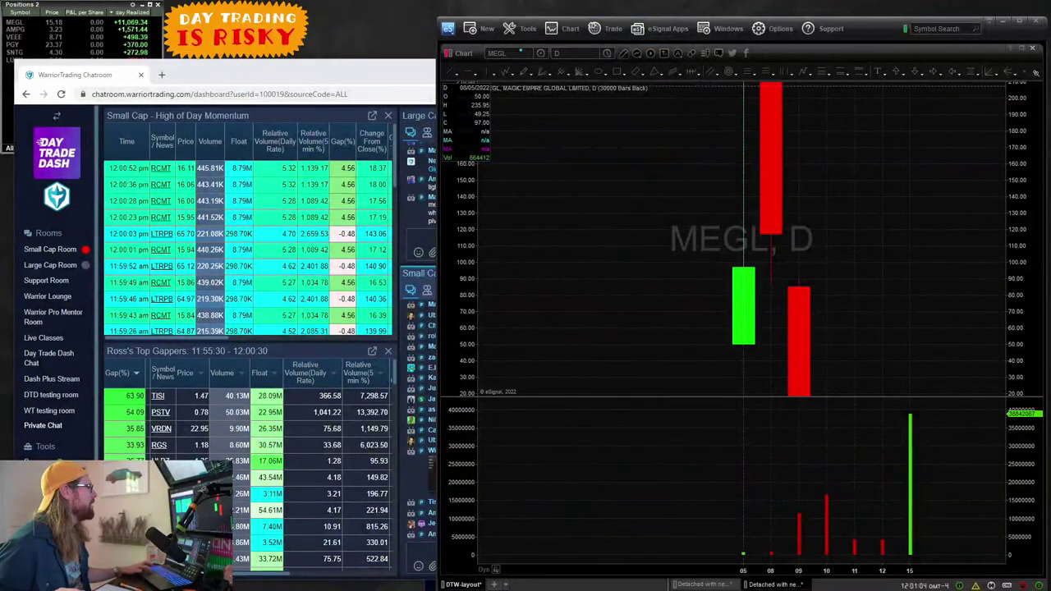
Step: Load ILAG and HKD in turn in the daily chart to compare their price histories since the IPO
drag(1021, 213, 1024, 240)
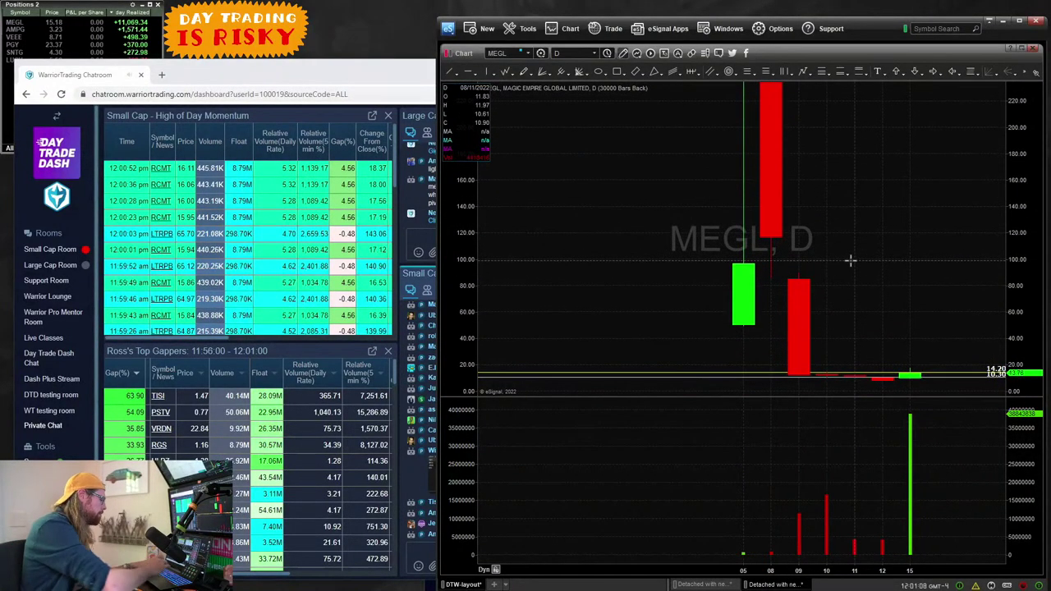
text(ILAG)
key(Return)
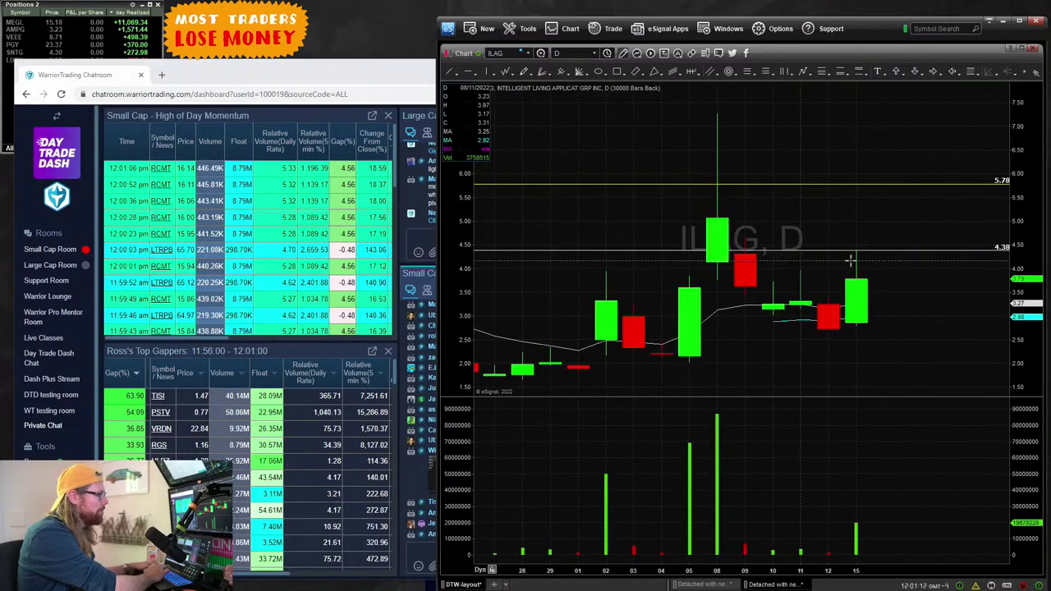
drag(639, 574, 854, 565)
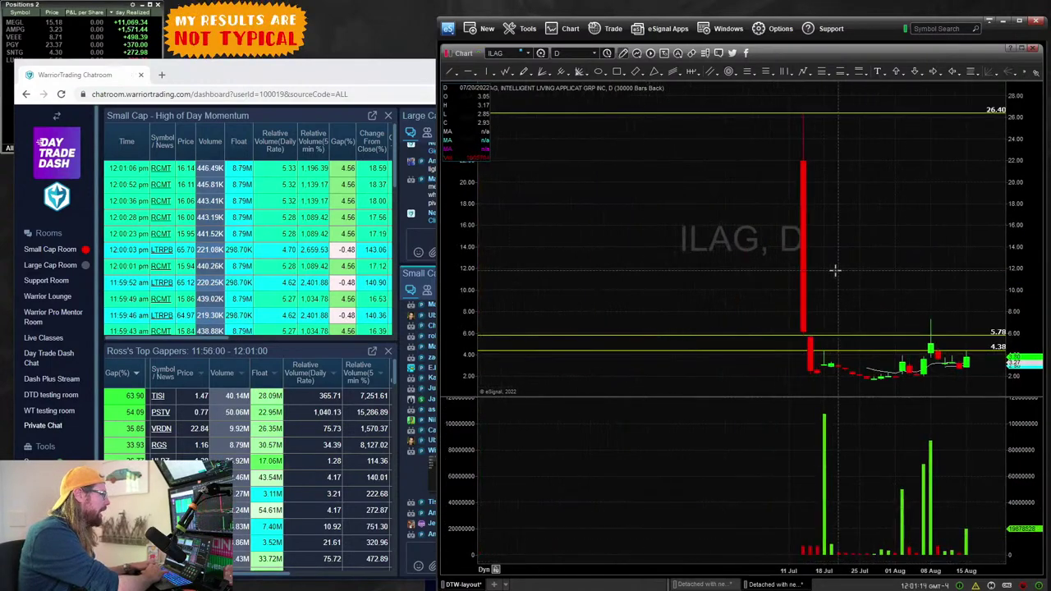
text(HKD)
key(Return)
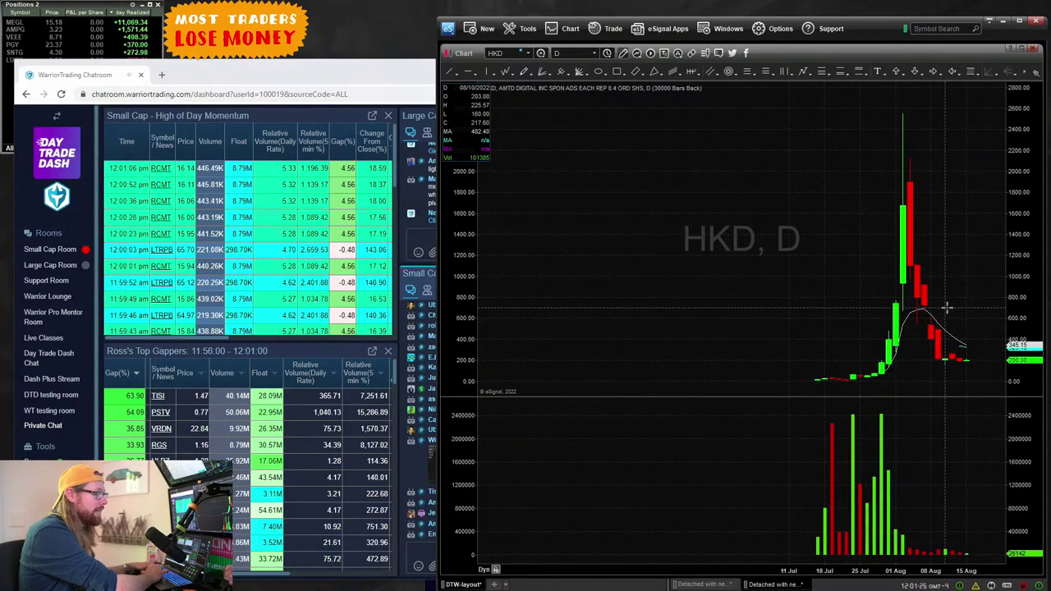
Step: Load MEGL in the daily chart and remove all drawing tools from it
text(MEGL)
key(Return)
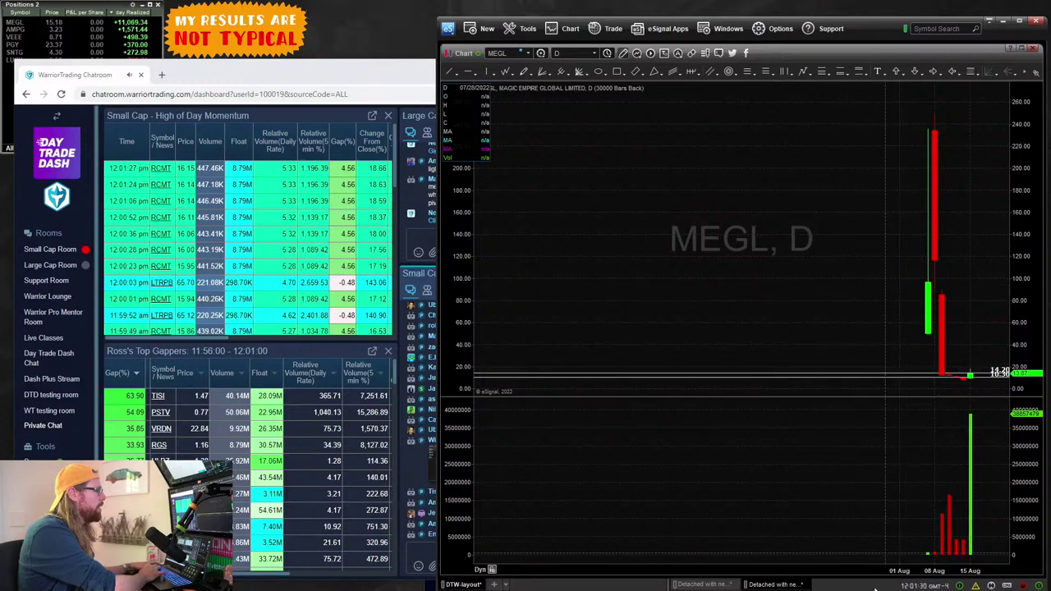
drag(899, 569, 813, 568)
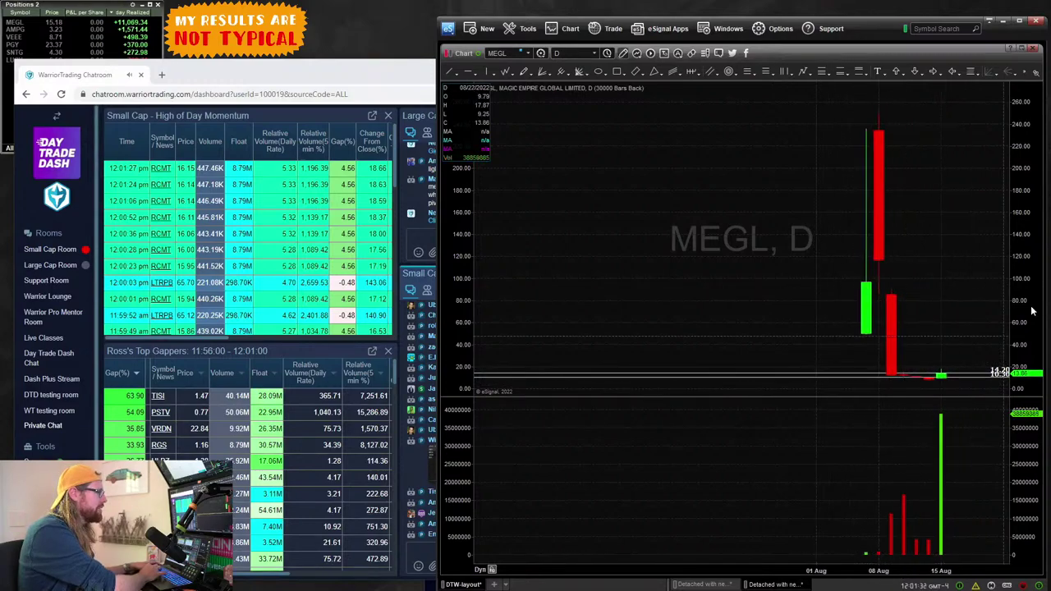
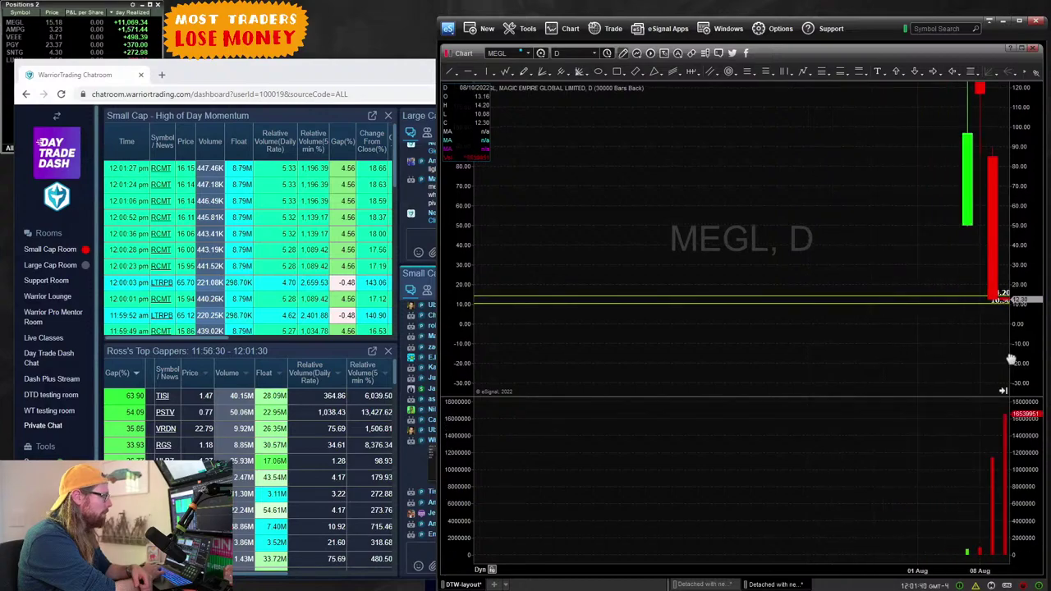
right_click(984, 325)
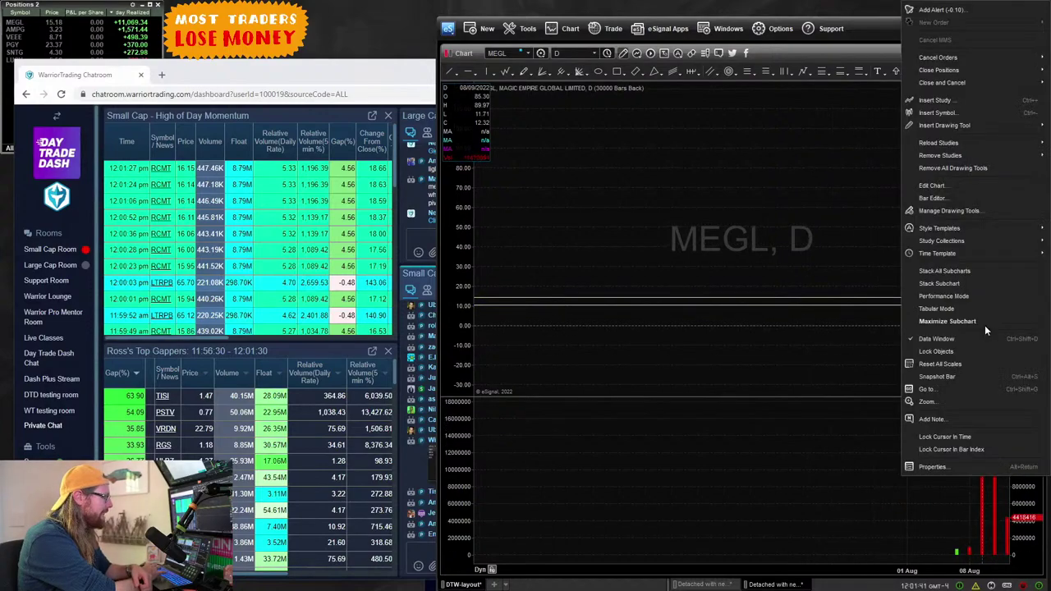
click(999, 168)
drag(1030, 331, 1016, 258)
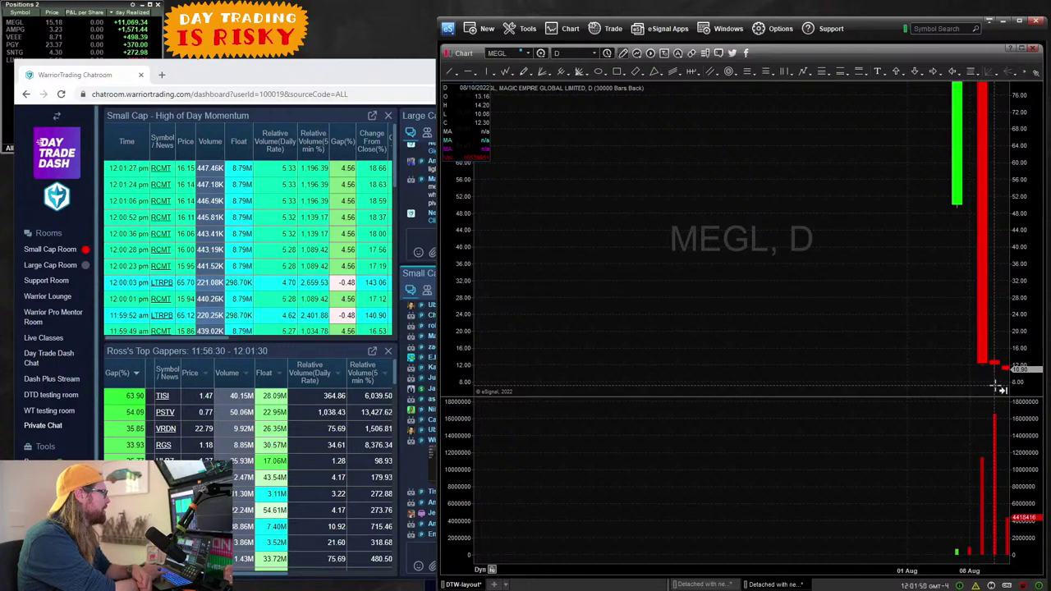
Step: Swap the maximized daily chart for the 1-minute MEGL chart and trace its price history back from 15 August to 8 August
double_click(866, 51)
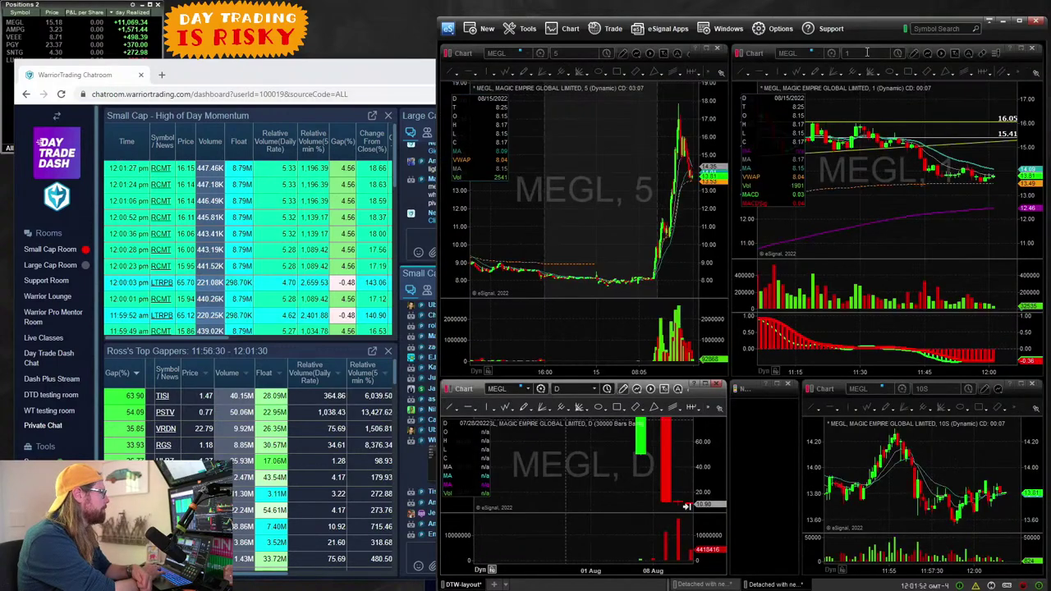
click(1021, 48)
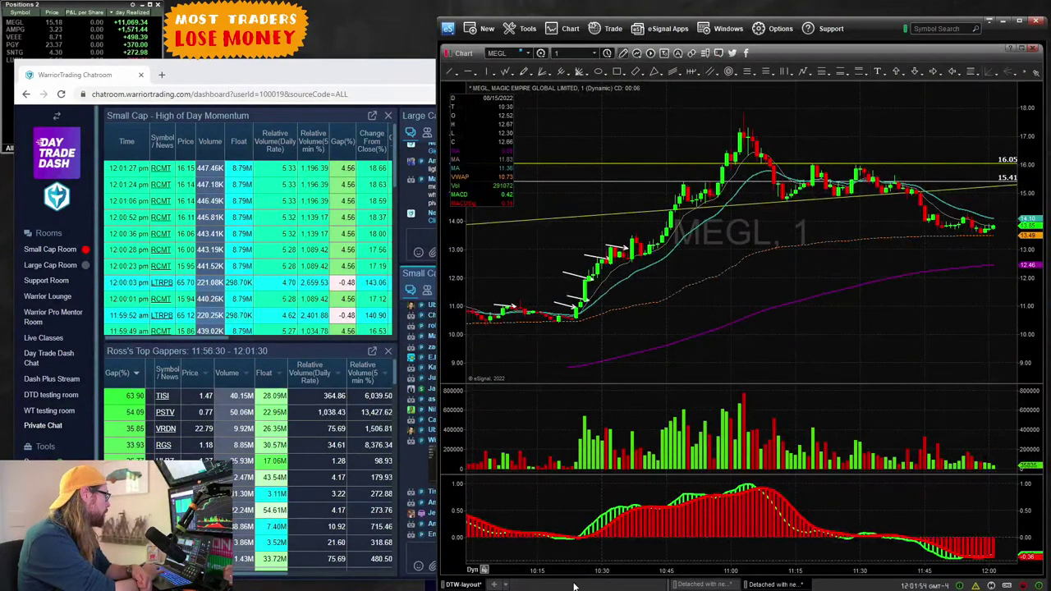
drag(553, 566, 895, 505)
drag(641, 312, 805, 334)
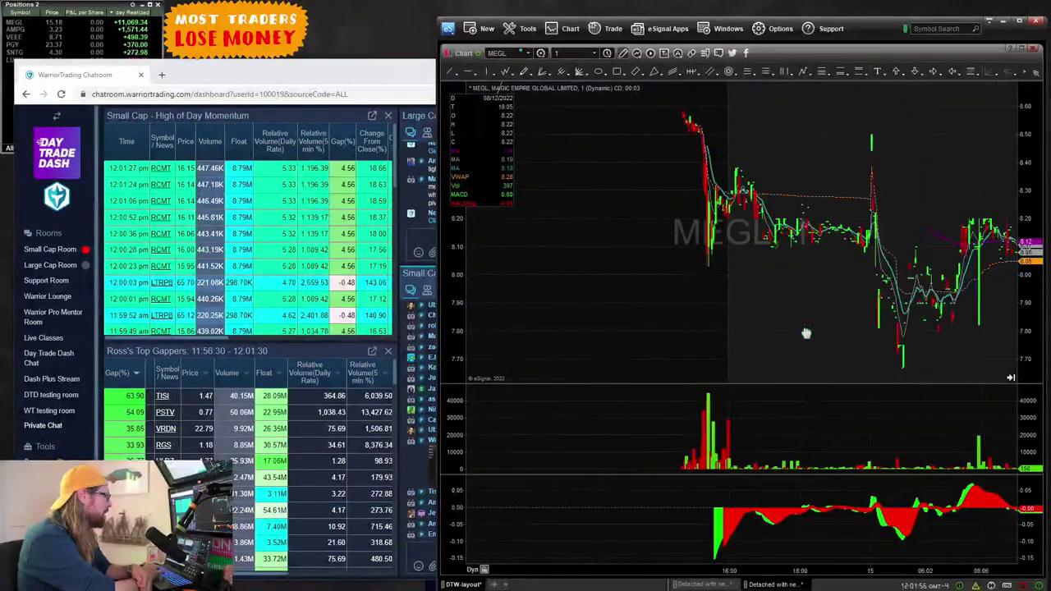
drag(728, 318, 1006, 318)
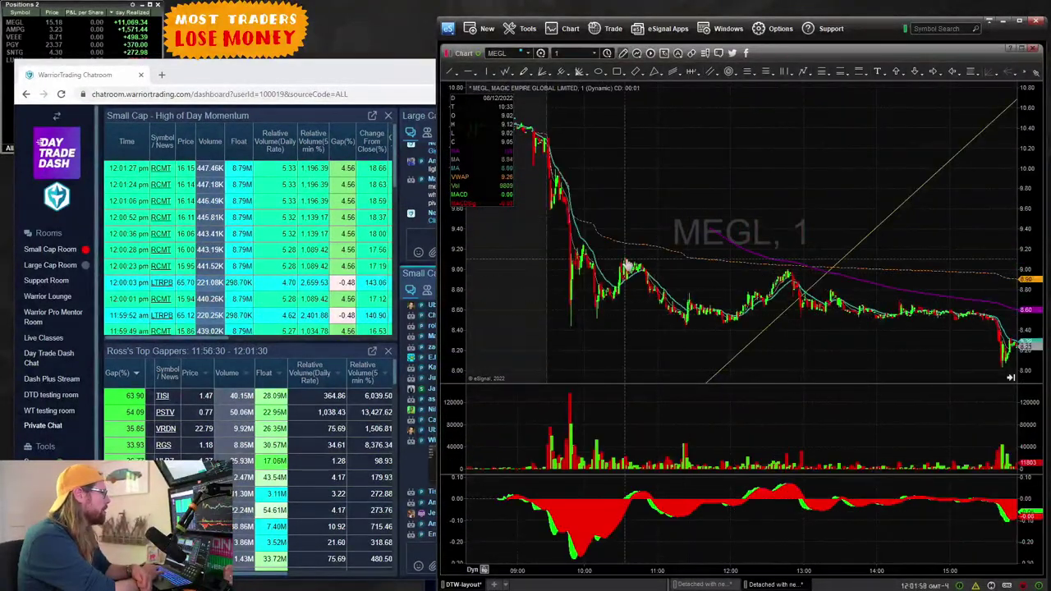
drag(557, 271, 989, 265)
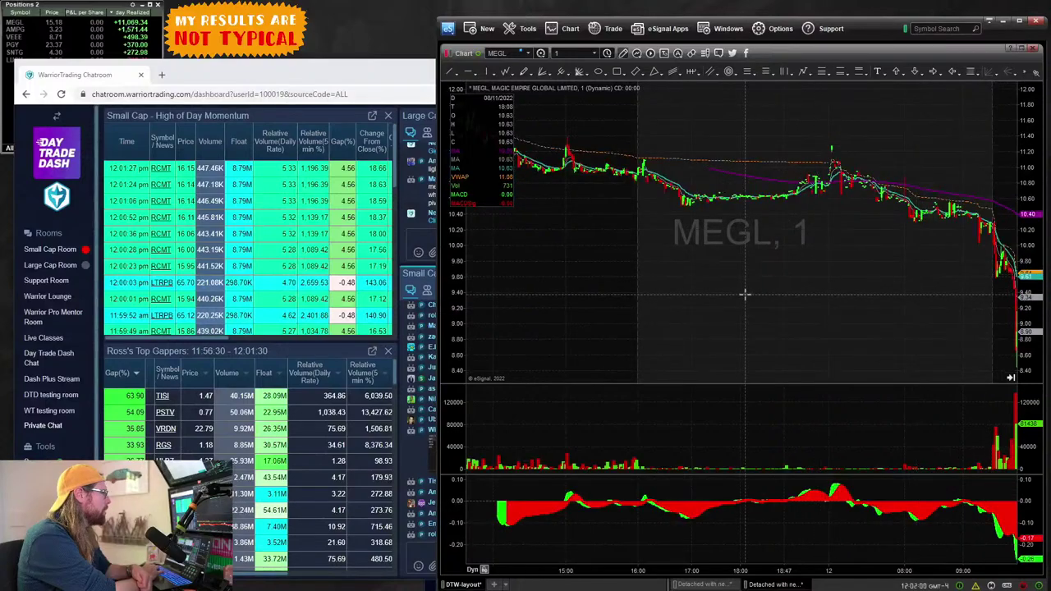
drag(742, 293, 964, 297)
drag(654, 322, 944, 315)
drag(619, 275, 966, 301)
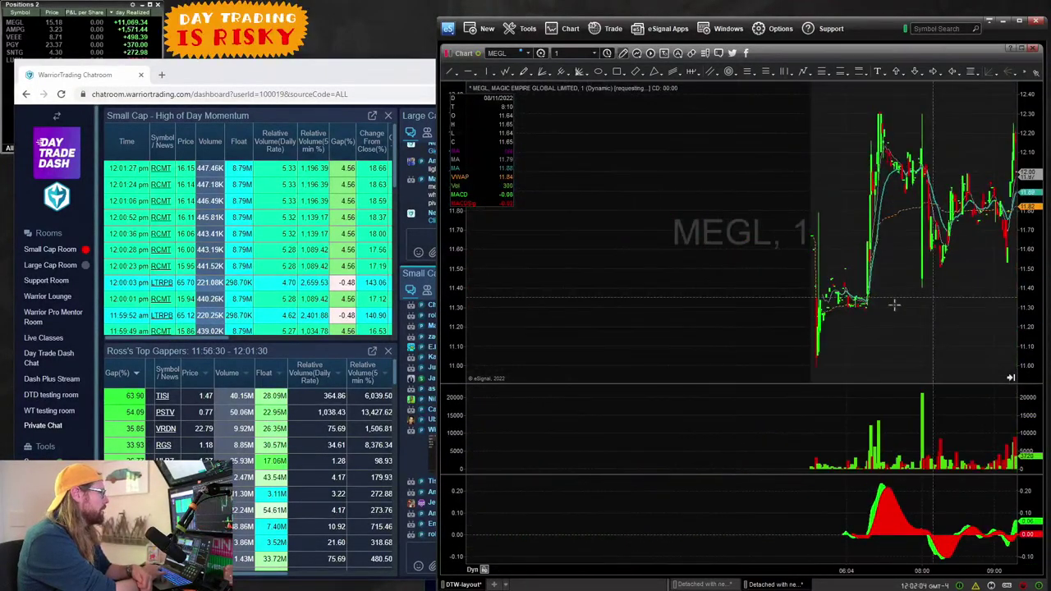
drag(748, 573, 883, 545)
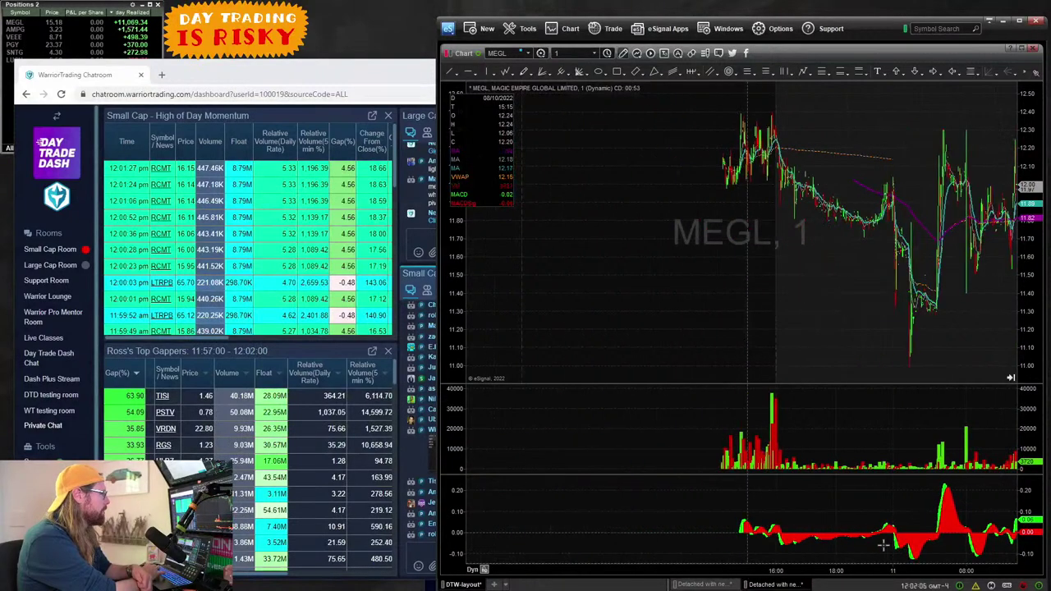
drag(681, 334, 957, 320)
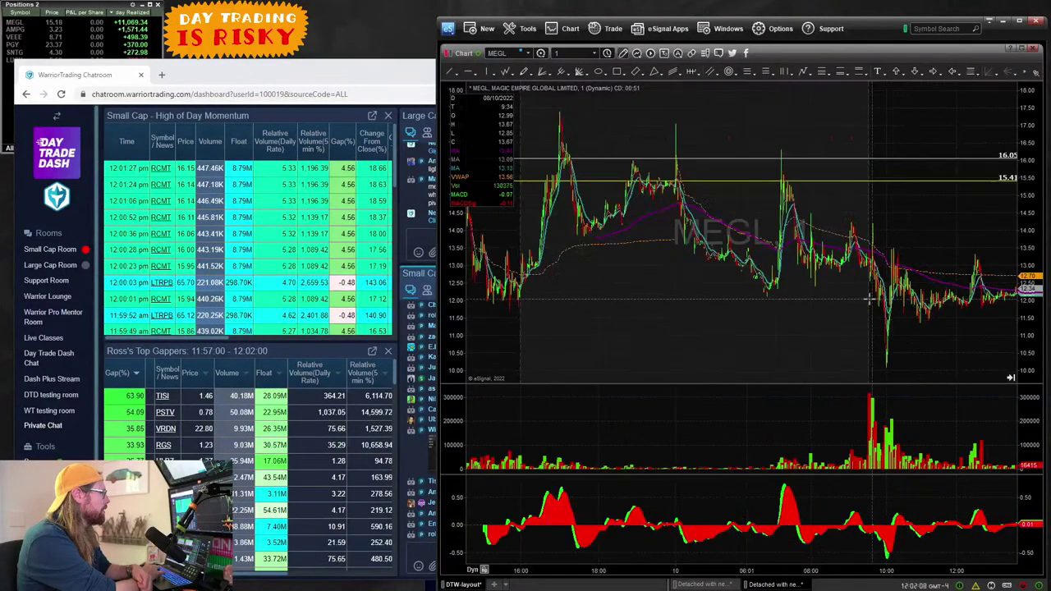
drag(720, 322, 966, 340)
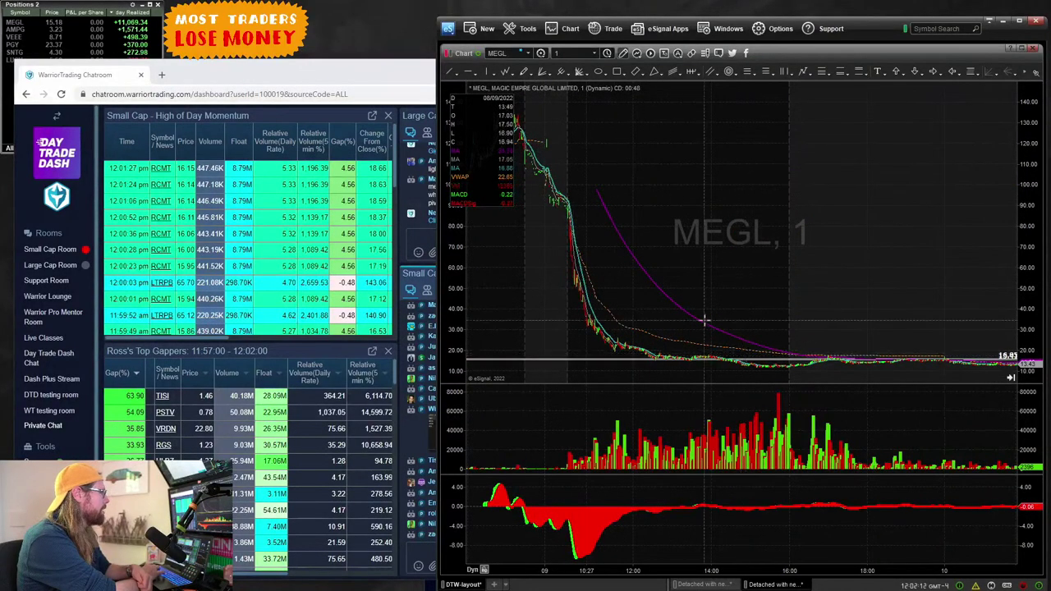
drag(611, 266, 899, 305)
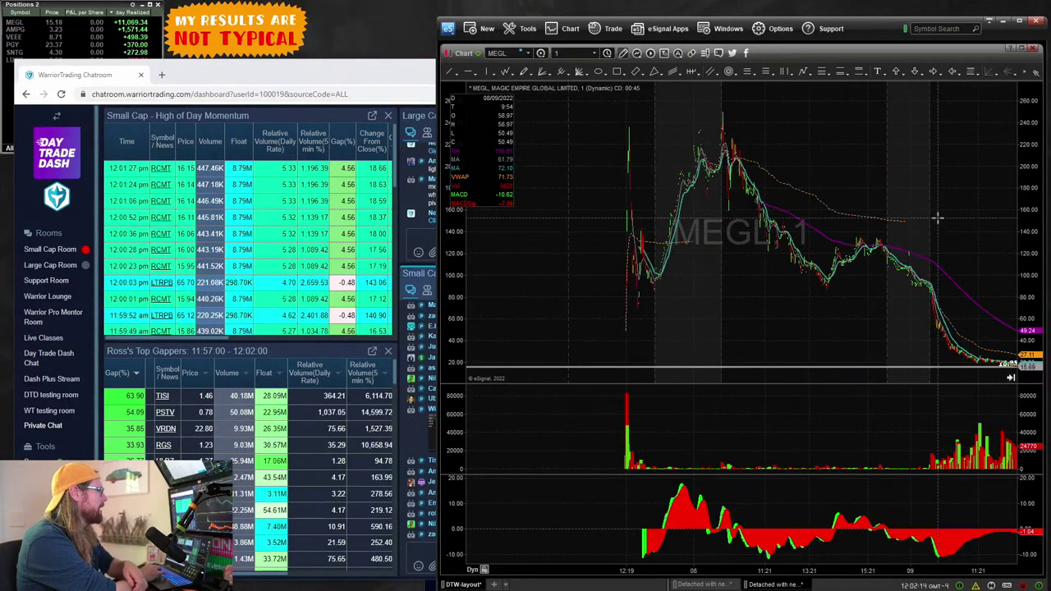
Step: Examine the 1-minute MEGL candles from the 9 August morning sell-off through the after-hours session, rescaling the price and time axes
drag(984, 579, 753, 446)
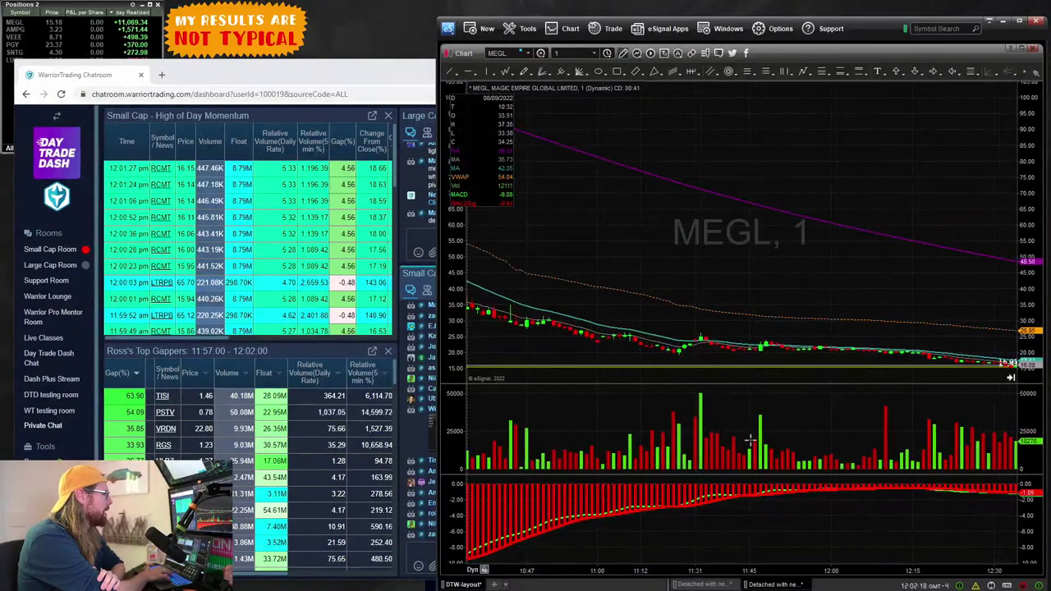
scroll(751, 440, down, 10)
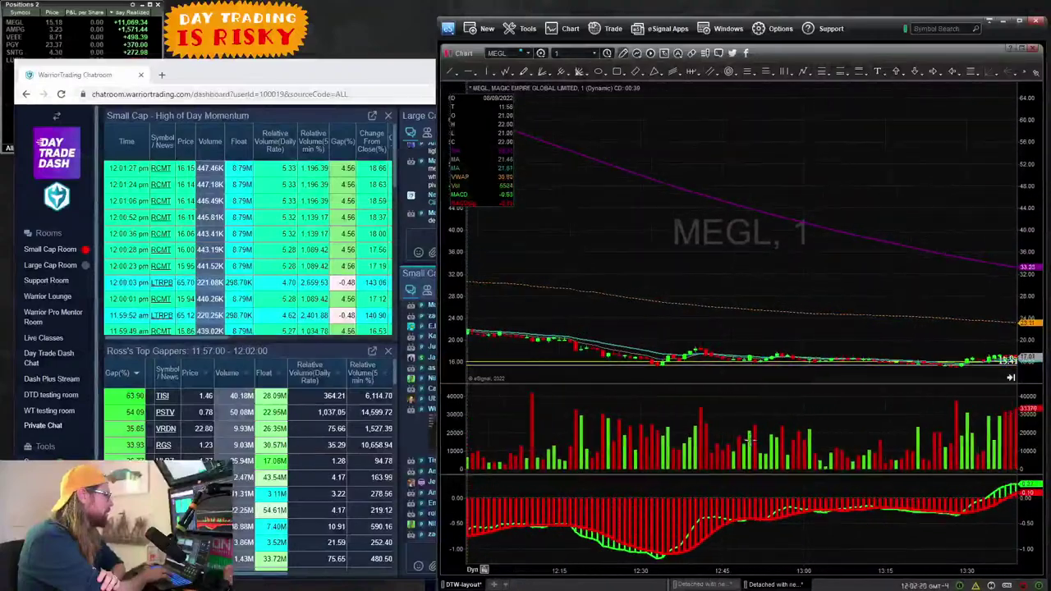
scroll(750, 441, up, 2)
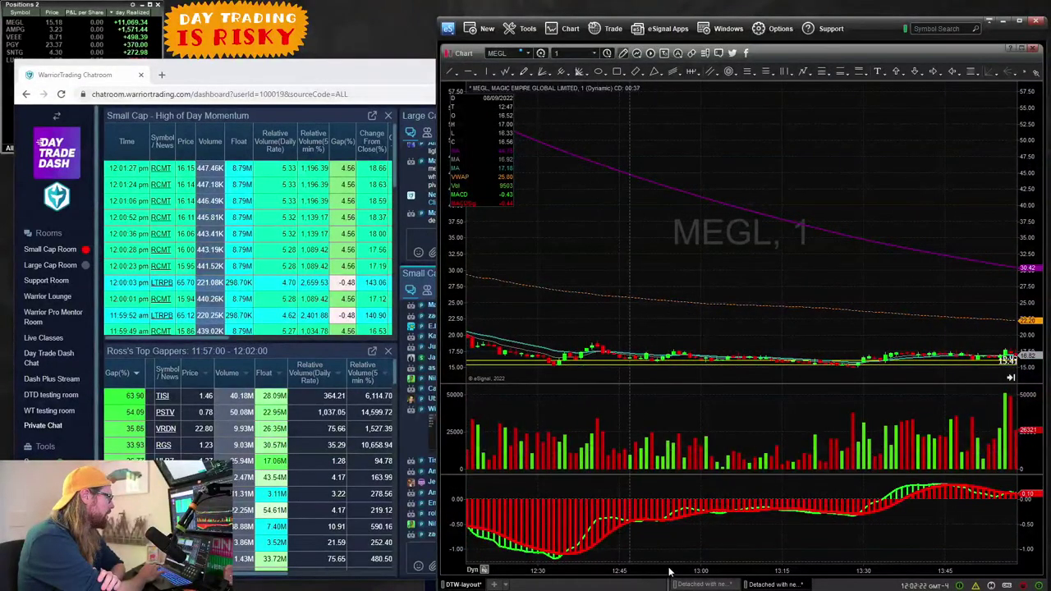
drag(669, 572, 819, 548)
drag(1025, 216, 458, 155)
drag(889, 208, 539, 172)
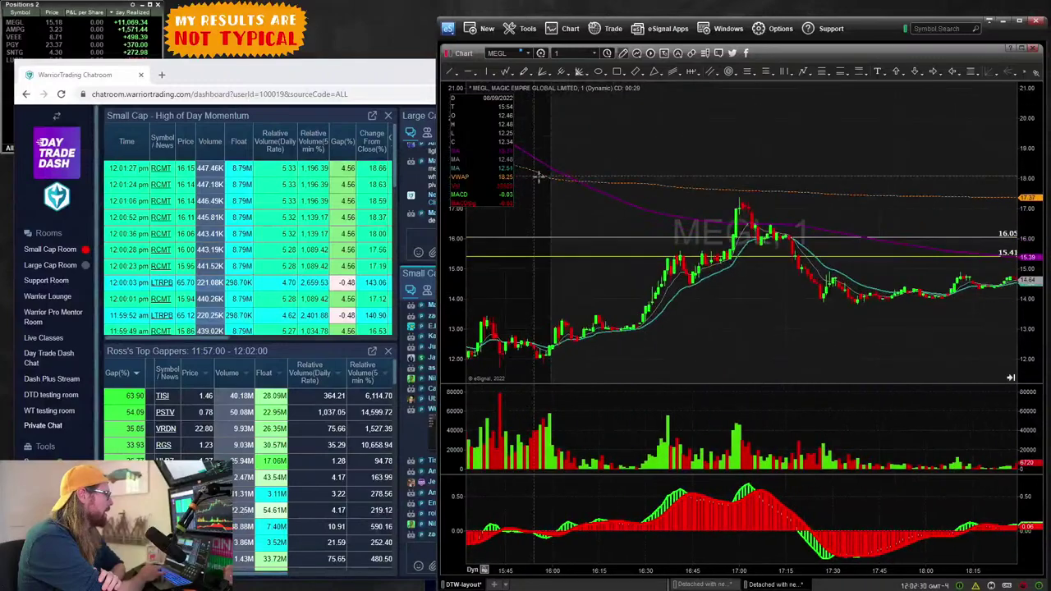
drag(846, 287, 700, 312)
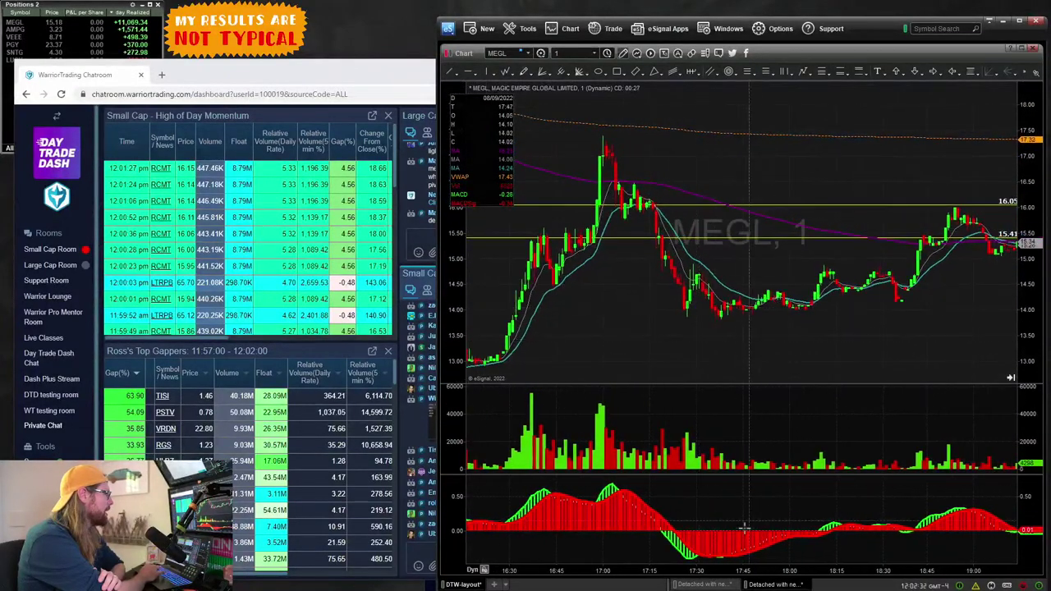
drag(663, 575, 781, 570)
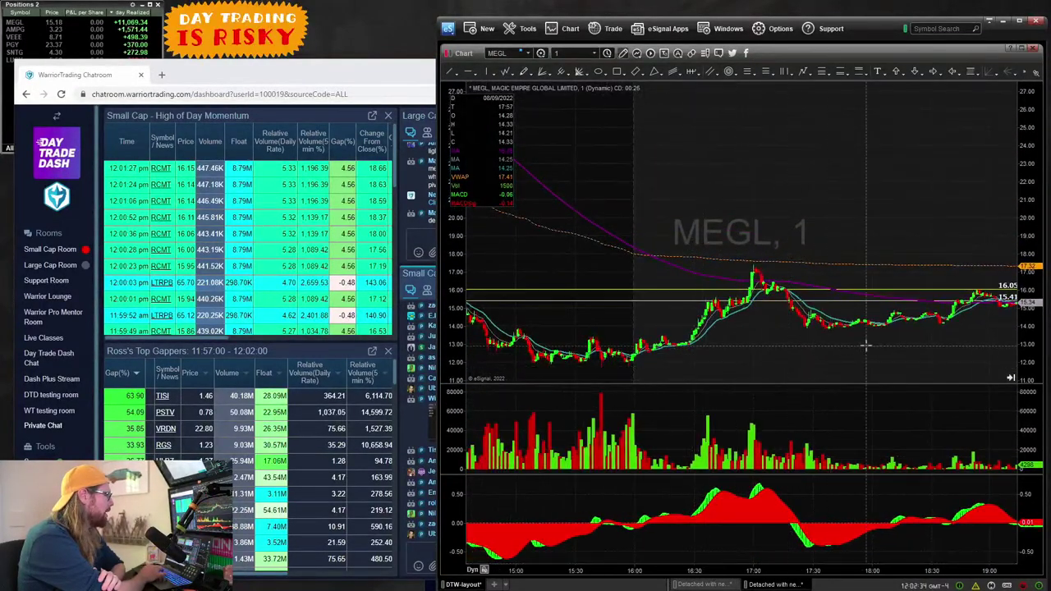
drag(866, 347, 745, 349)
drag(694, 573, 746, 566)
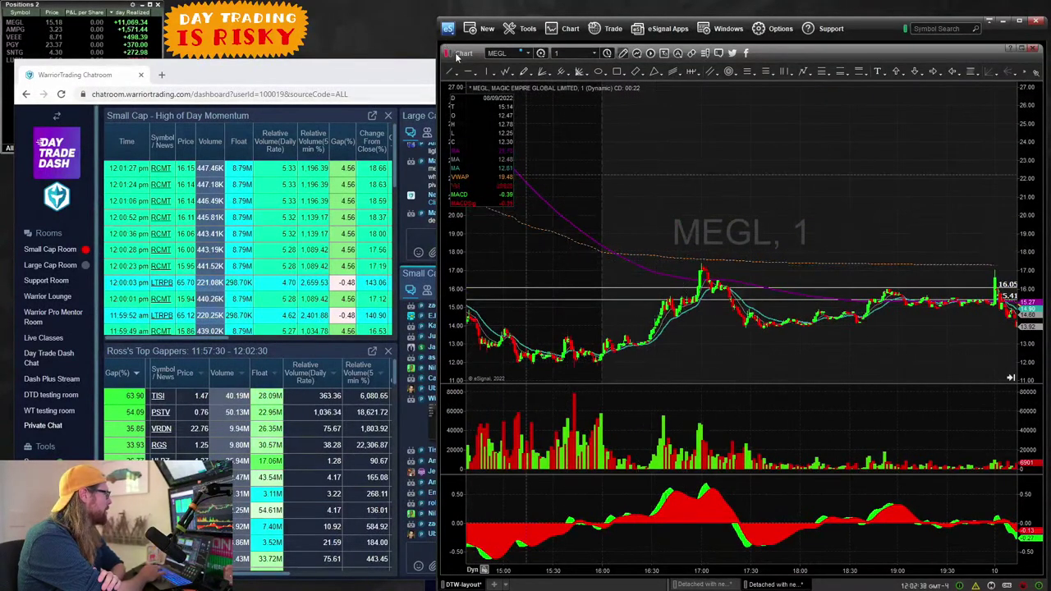
Step: Mark horizontal levels at about 11.96 and 13.43, and draw an arrow up the 9 August after-hours rally to its 17:00 peak
click(472, 73)
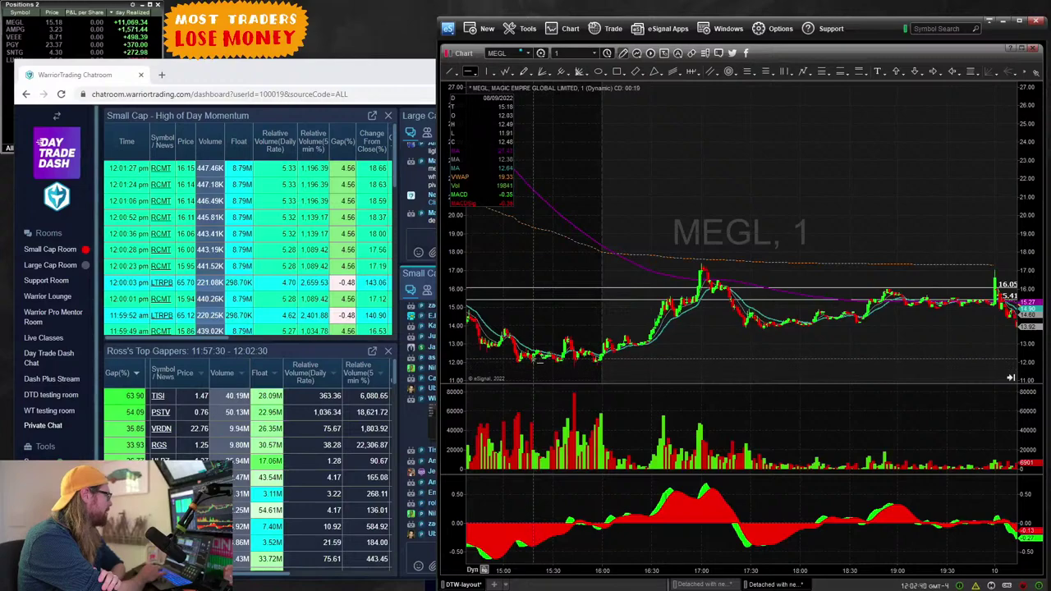
click(542, 363)
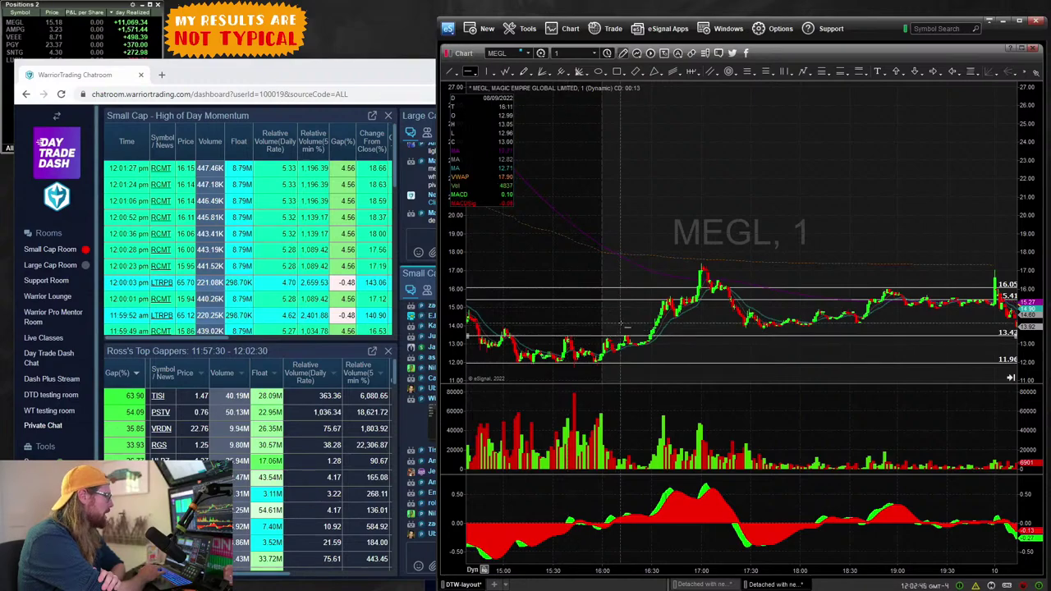
click(460, 75)
click(481, 97)
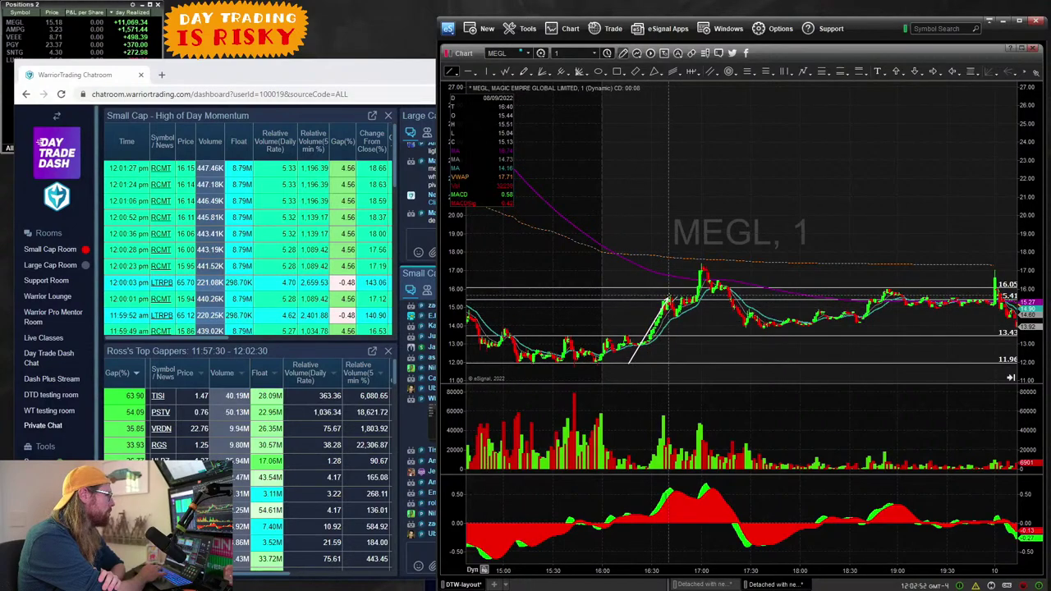
mouse_move(669, 298)
mouse_down()
mouse_move(712, 297)
mouse_move(700, 268)
mouse_up()
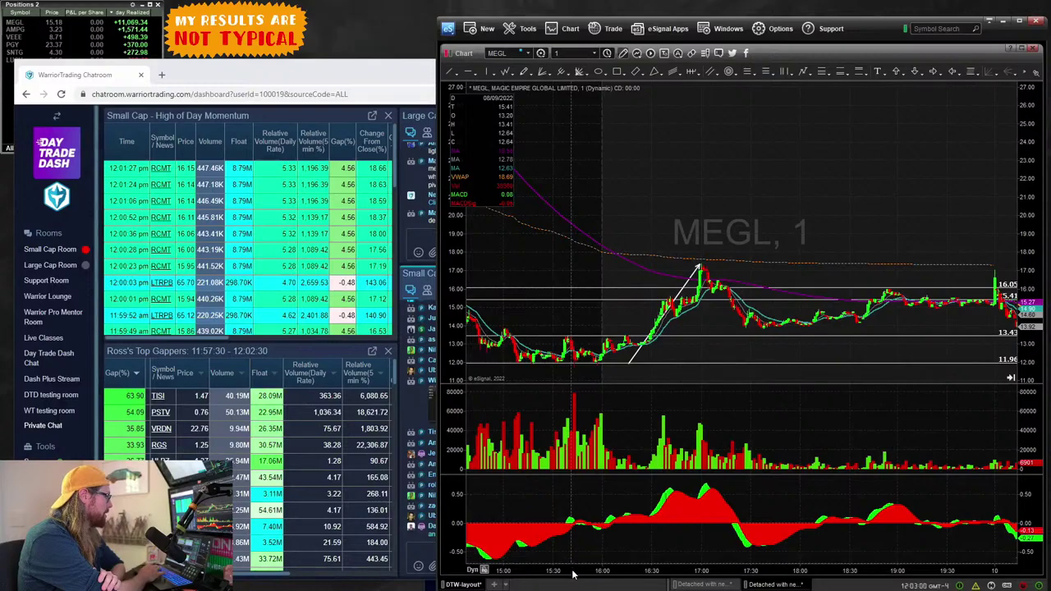
Step: Raise the 13.43 horizontal level to 13.49 against the 10 August premarket candles
drag(573, 575, 523, 537)
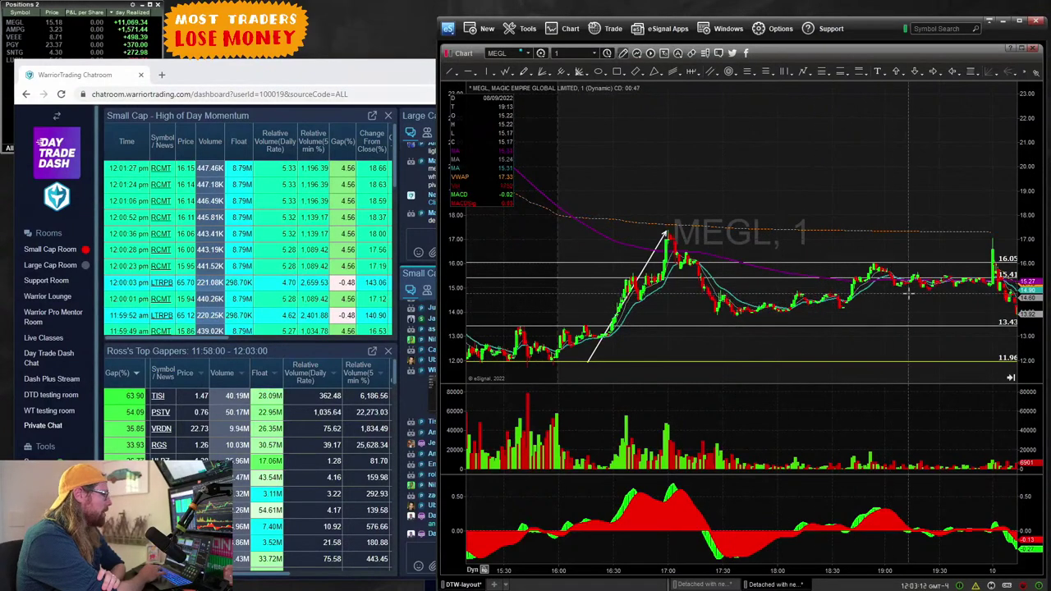
scroll(936, 292, up, 5)
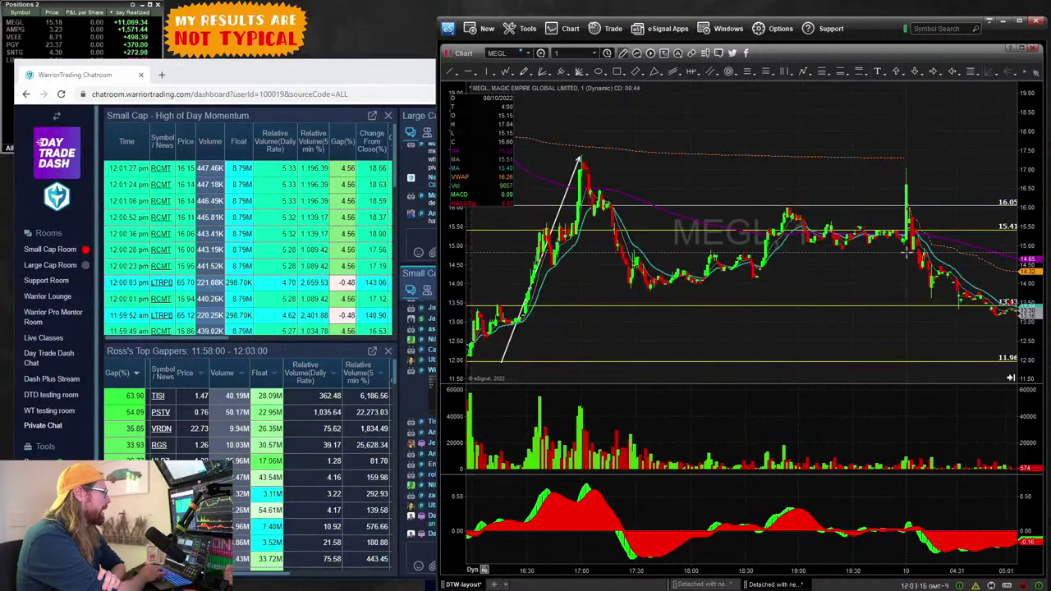
drag(909, 274, 671, 278)
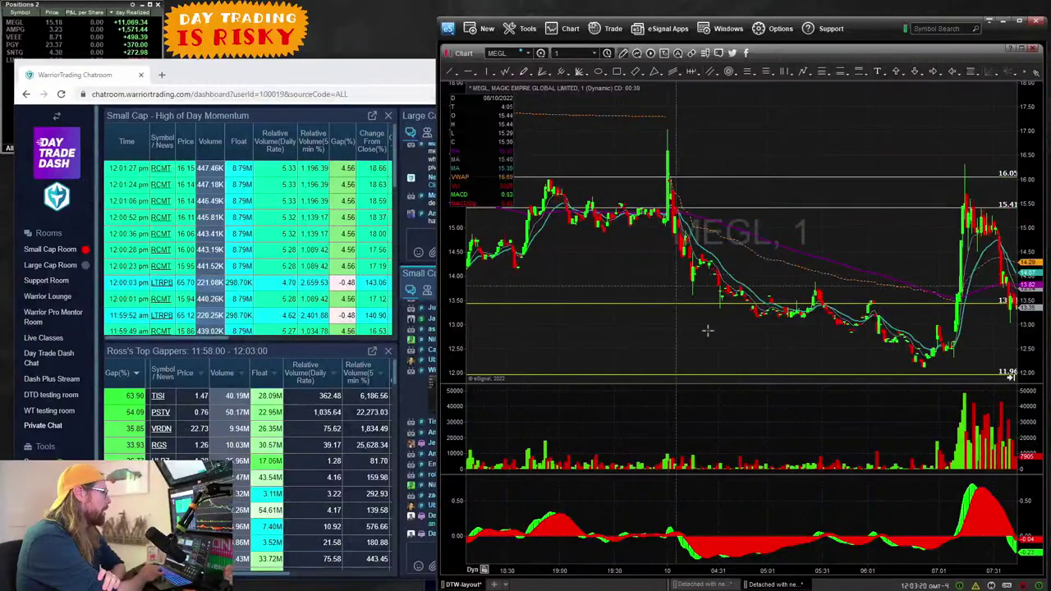
drag(962, 575, 916, 569)
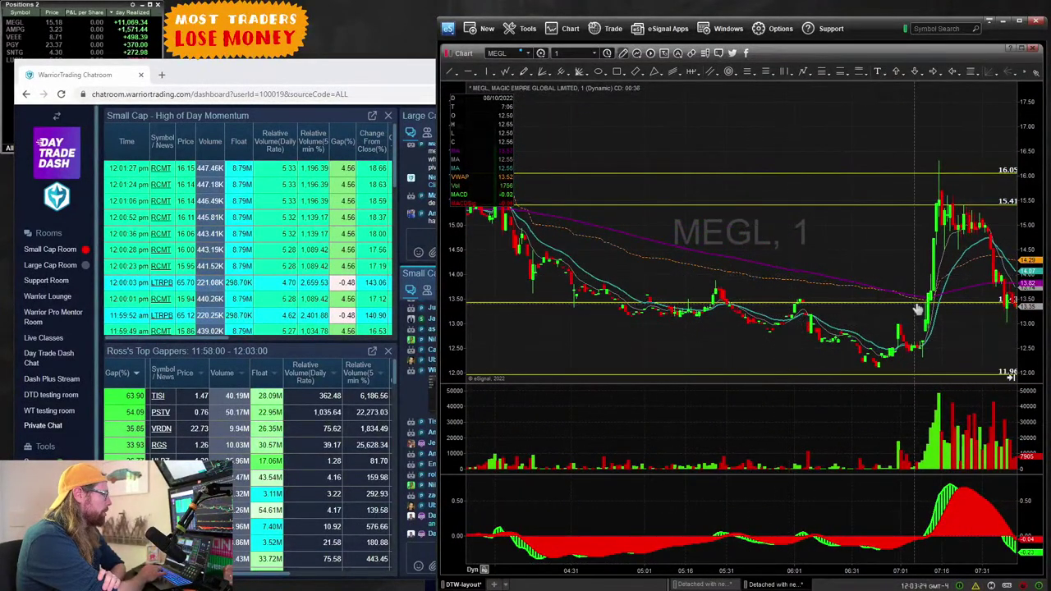
drag(922, 308, 921, 302)
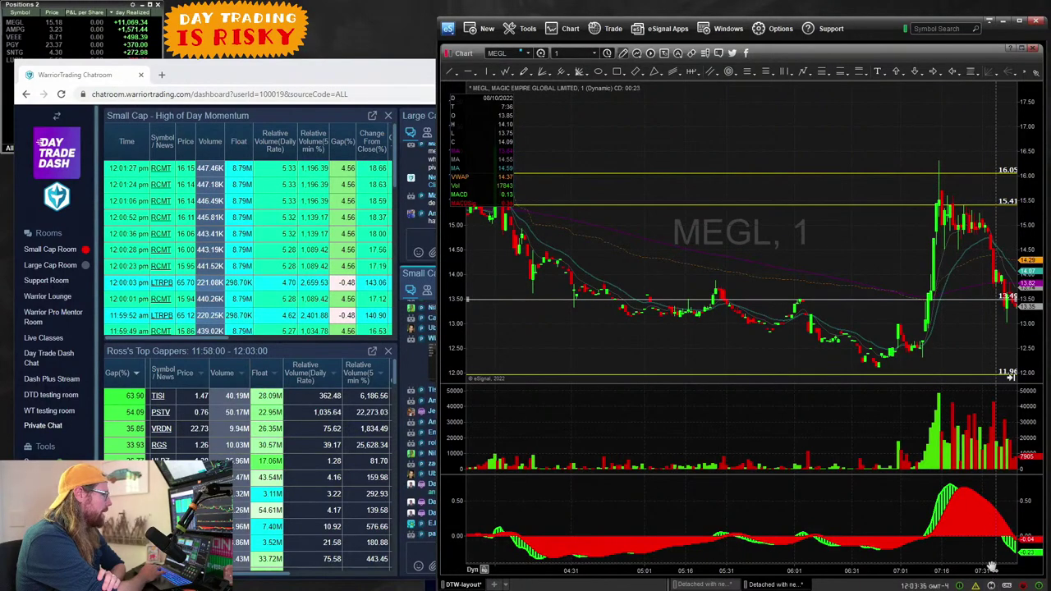
Step: Compare MEGL's 1-minute price action with the marked levels from the 9 August afternoon to the 11 August open
scroll(739, 555, up, 2)
scroll(754, 573, down, 8)
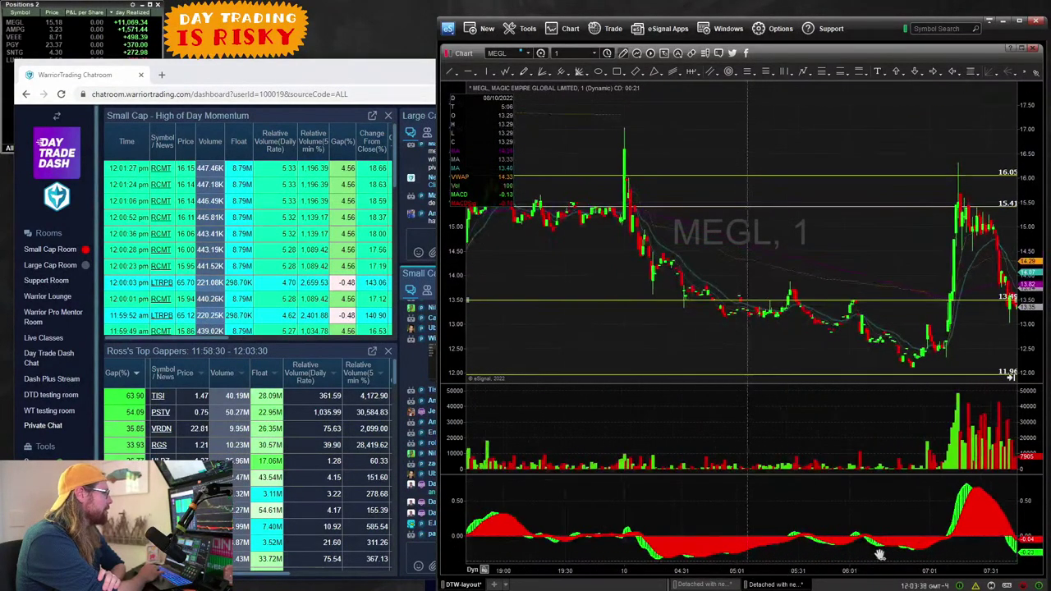
drag(954, 535, 947, 526)
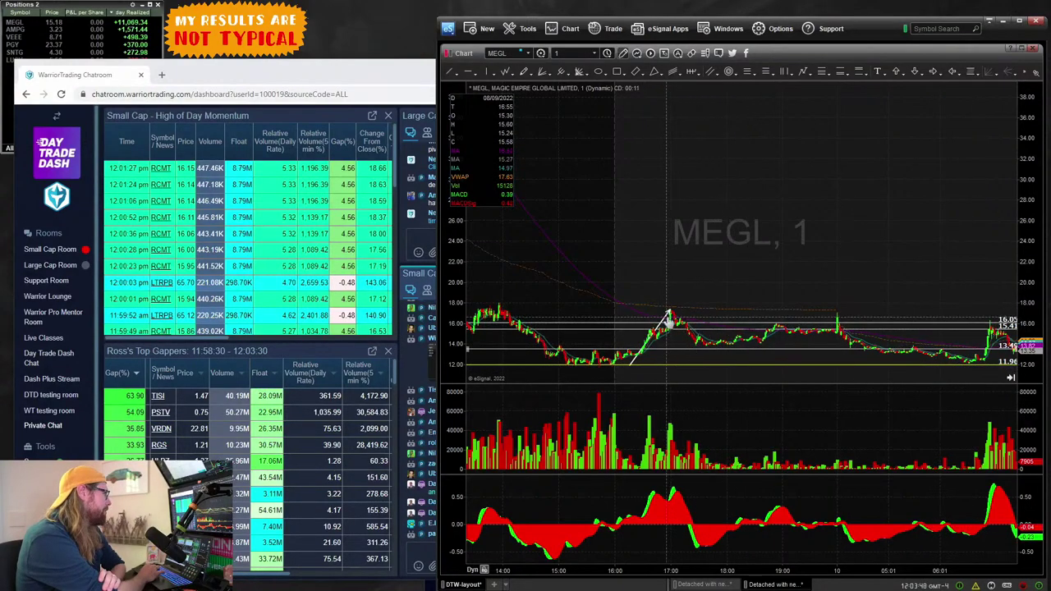
drag(937, 284, 764, 304)
drag(934, 340, 797, 356)
drag(967, 331, 694, 348)
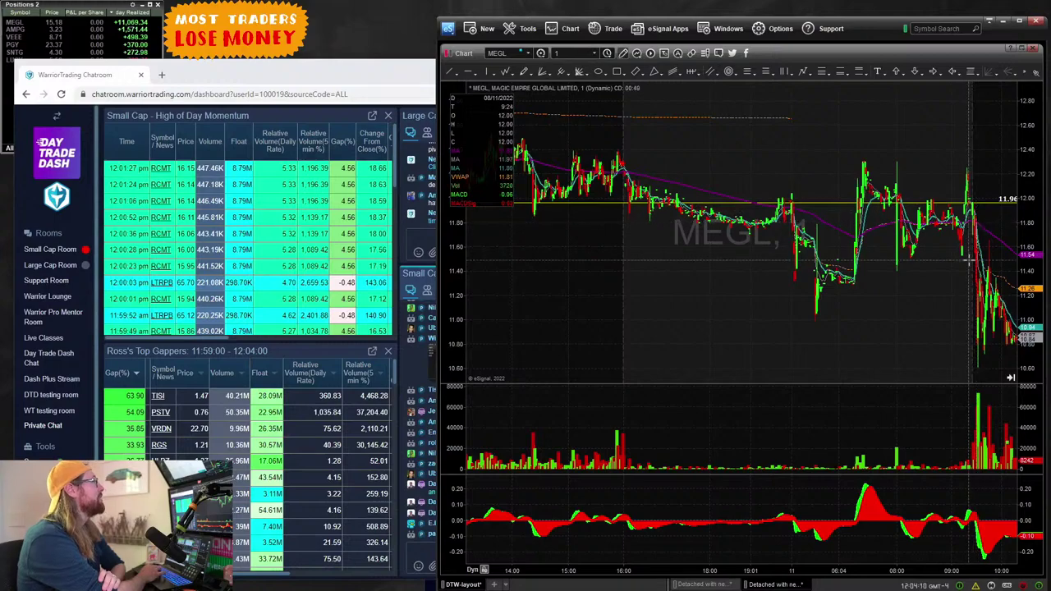
Step: Follow the 1-minute MEGL chart from 11 August to the 15 August premarket, and restore the multi-chart layout
drag(963, 308, 540, 357)
drag(860, 334, 653, 361)
drag(899, 335, 678, 340)
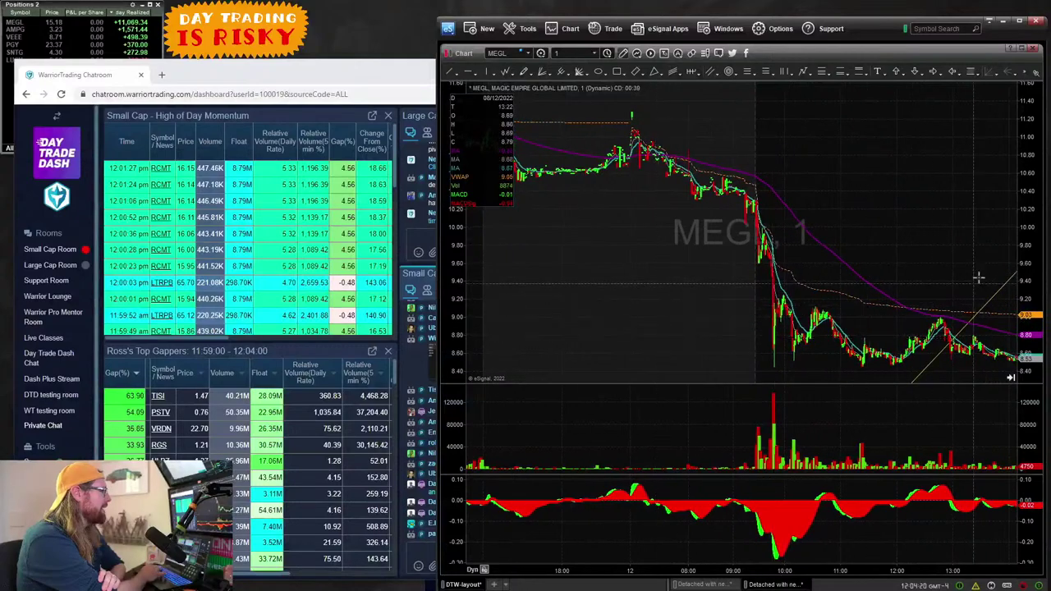
drag(967, 252, 718, 250)
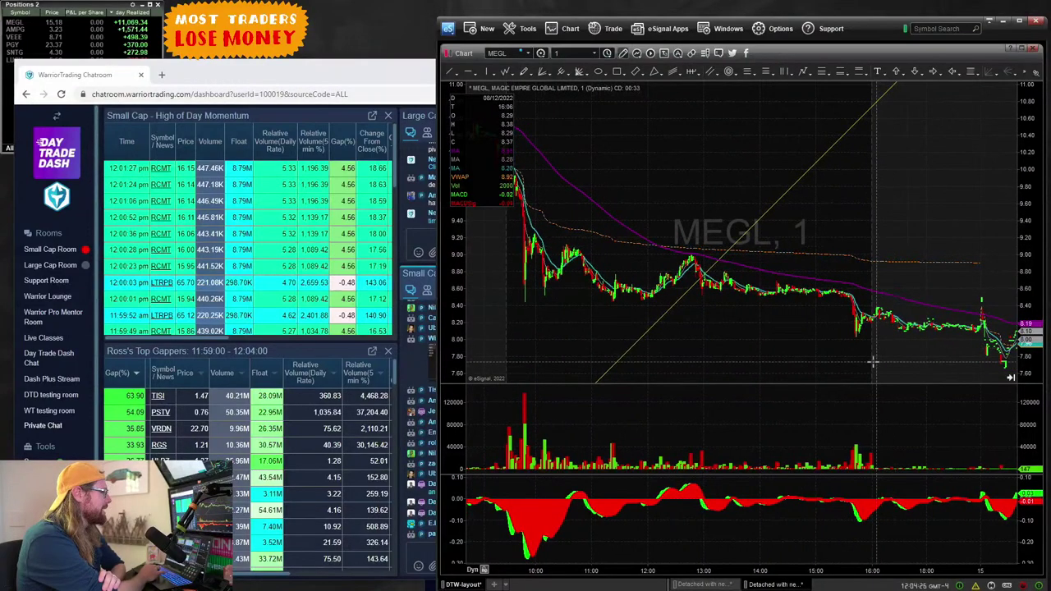
drag(899, 352, 823, 335)
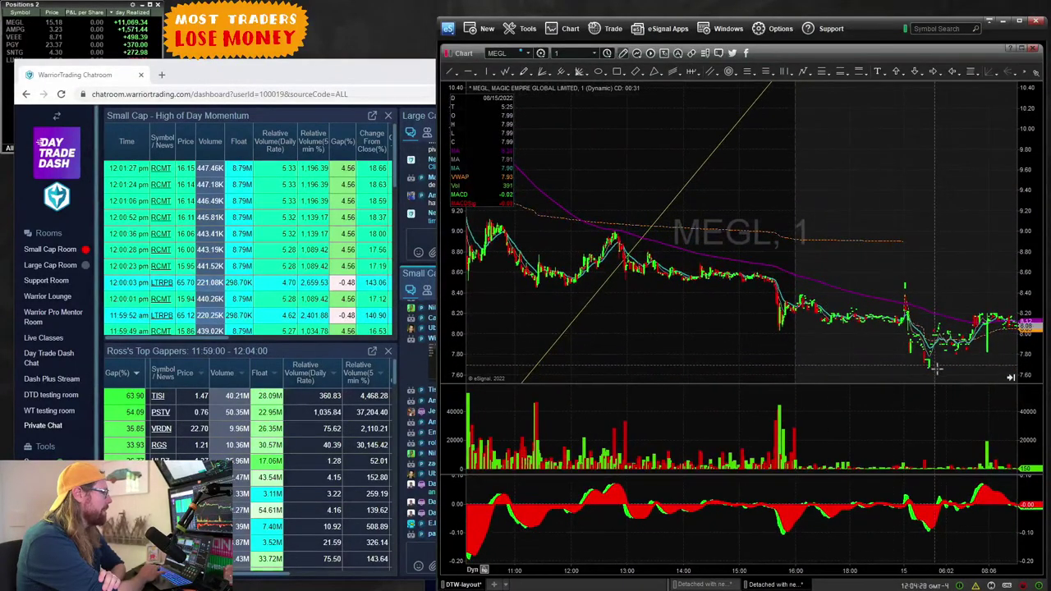
drag(956, 367, 1018, 361)
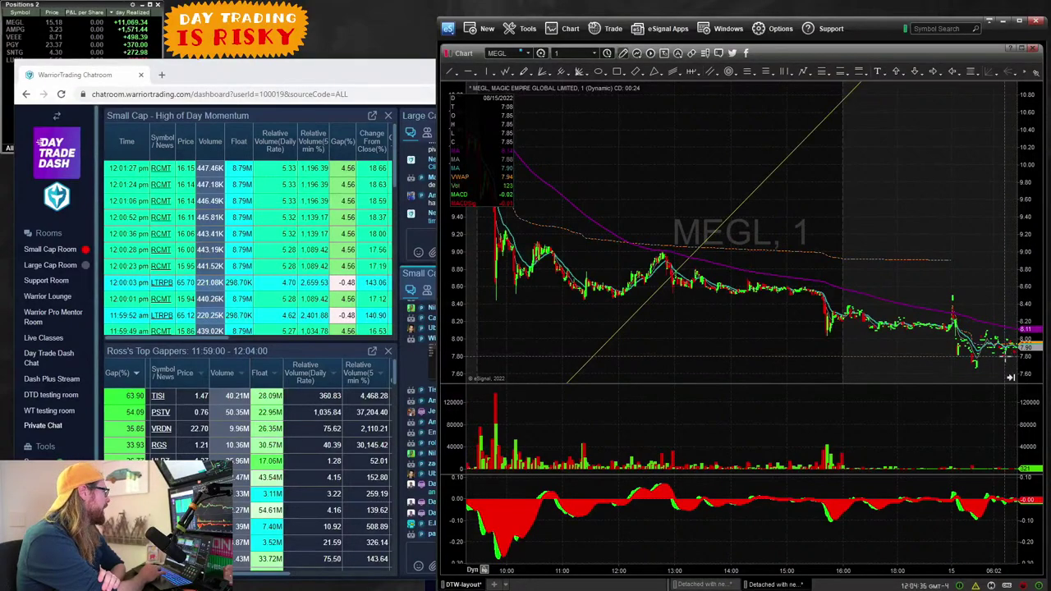
drag(993, 299, 989, 299)
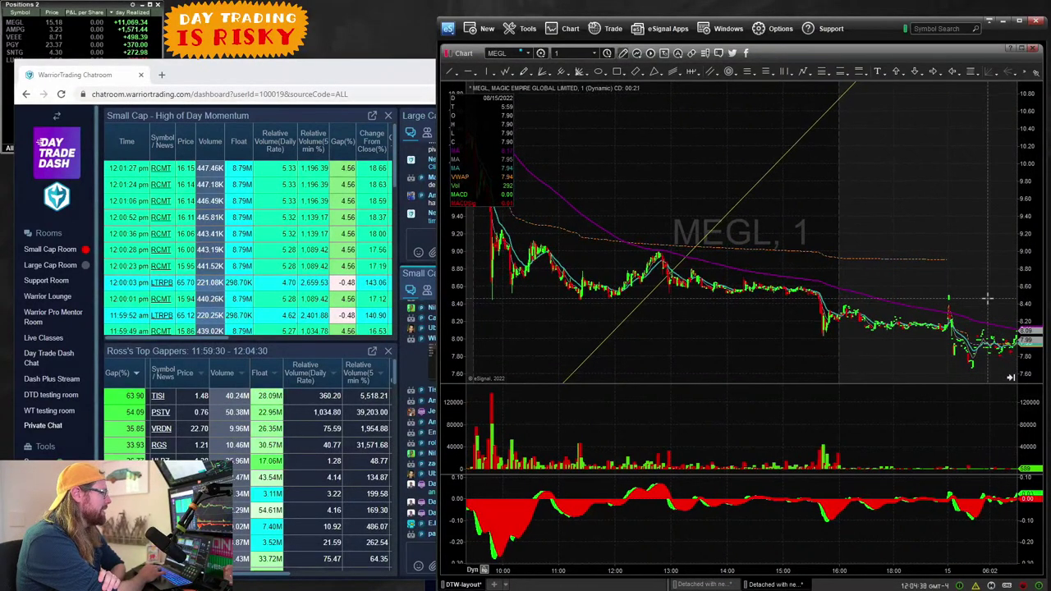
double_click(868, 50)
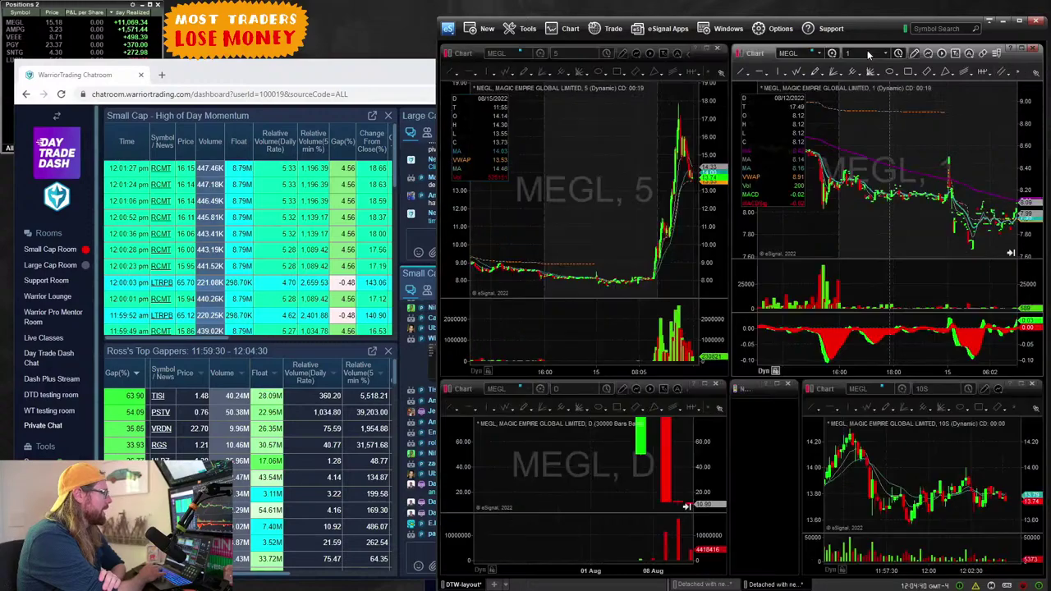
Step: Enlarge the MEGL daily chart and mark horizontal levels at 10.30, 11.97 and 14.20 on the 12, 11 and 10 August highs
double_click(713, 400)
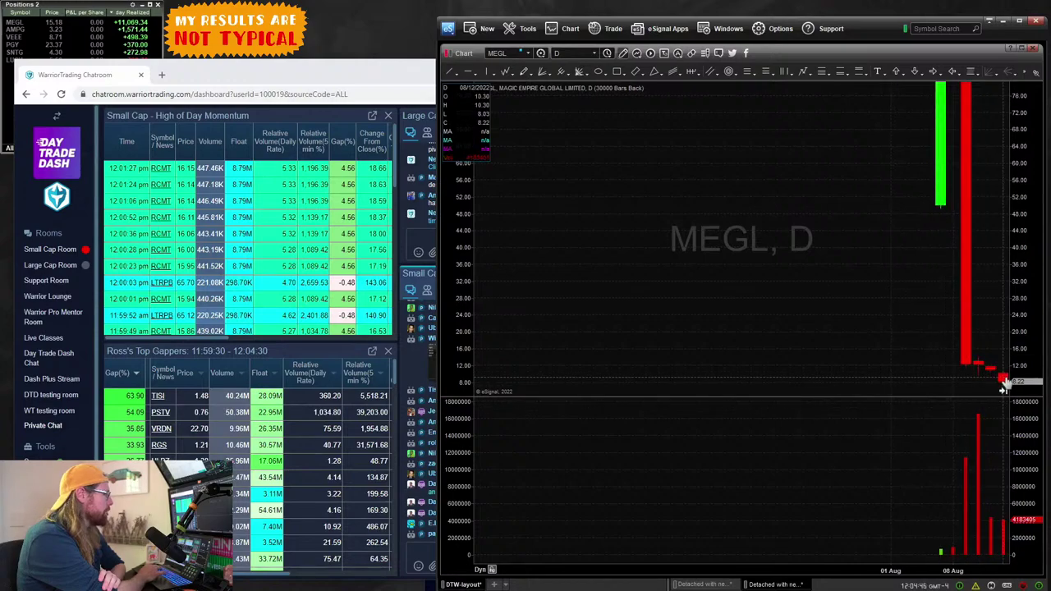
click(470, 74)
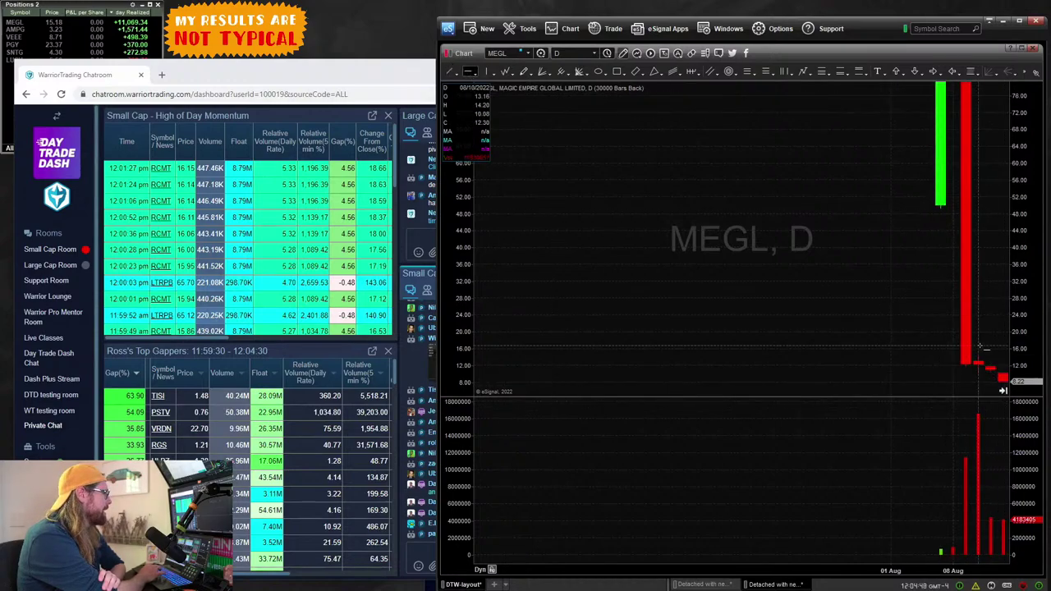
click(1005, 373)
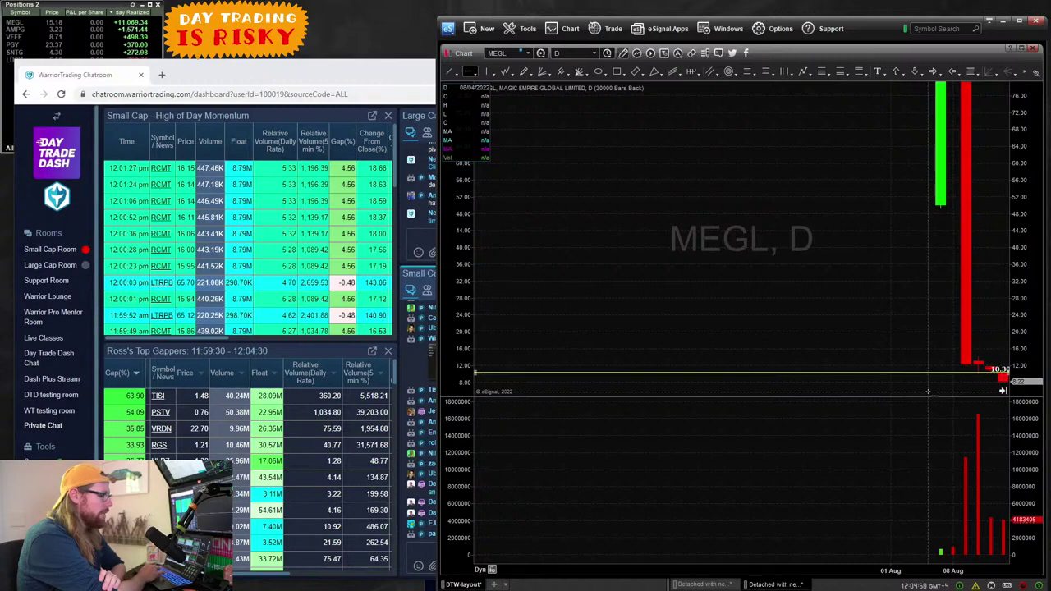
click(993, 366)
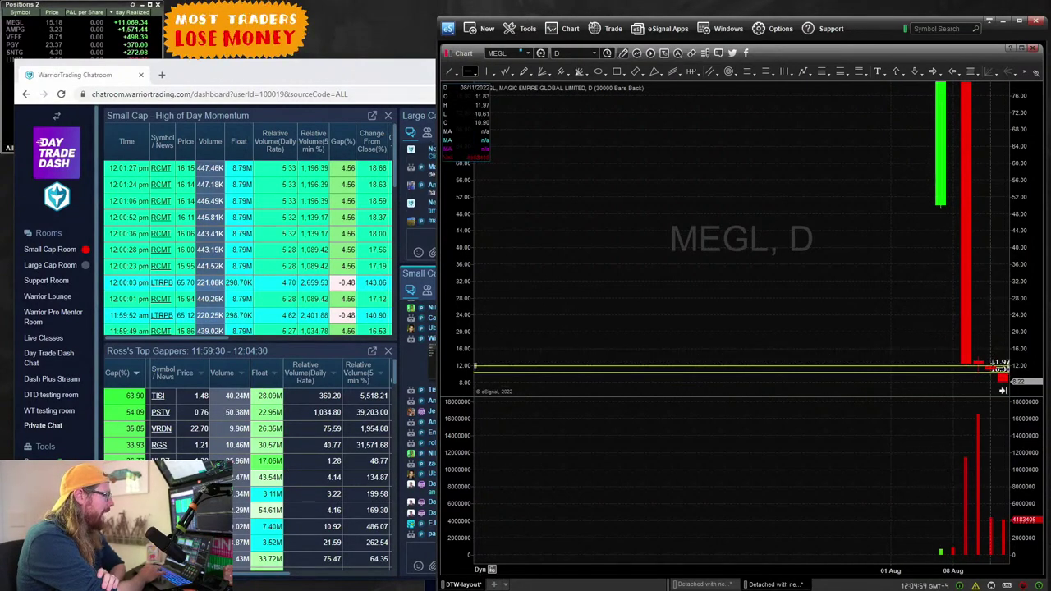
click(978, 356)
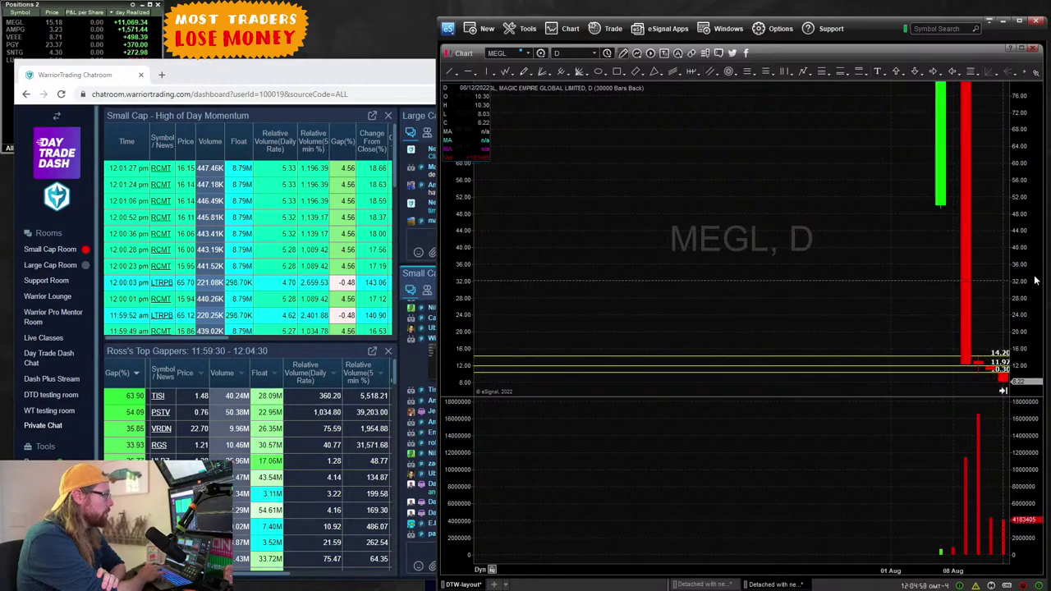
Step: Rescale the MEGL daily chart to compare the 15 August candle with the marked levels, and restore the multi-chart layout
drag(1027, 280, 1024, 324)
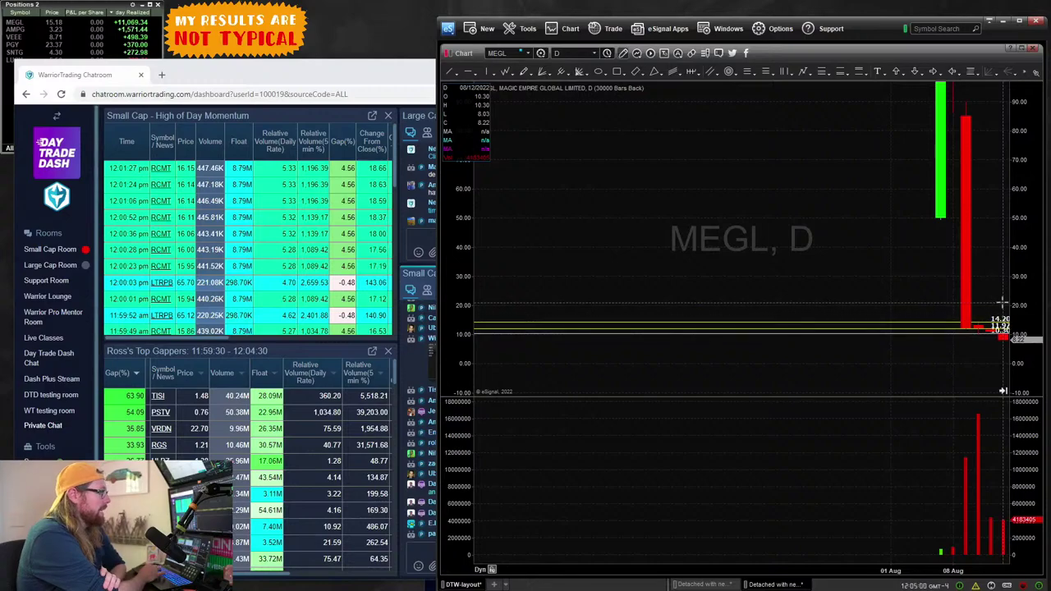
drag(1005, 312, 1016, 343)
mouse_move(948, 352)
mouse_down()
mouse_move(929, 285)
mouse_move(944, 348)
mouse_move(954, 347)
mouse_up()
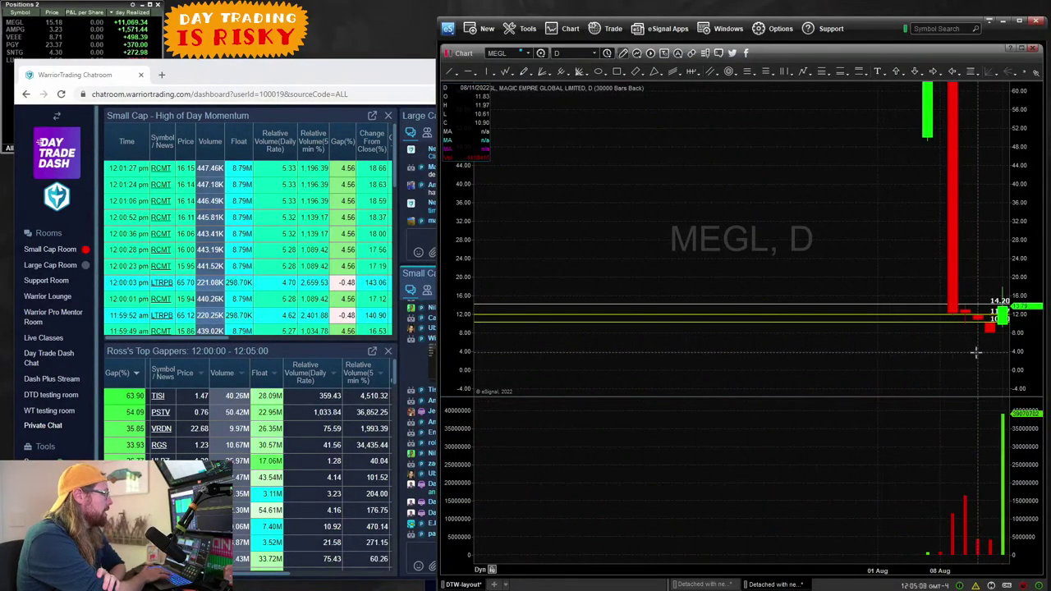
double_click(828, 52)
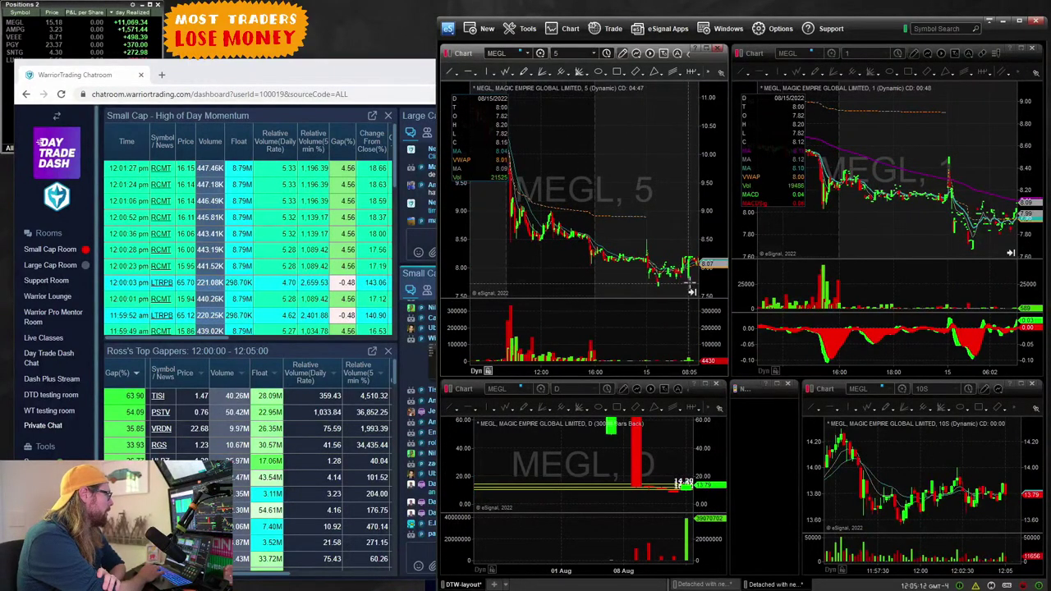
Step: Mark a horizontal level at 8.20 across the 15 August premarket highs on the 5-minute MEGL chart
drag(694, 371, 652, 364)
scroll(652, 363, down, 3)
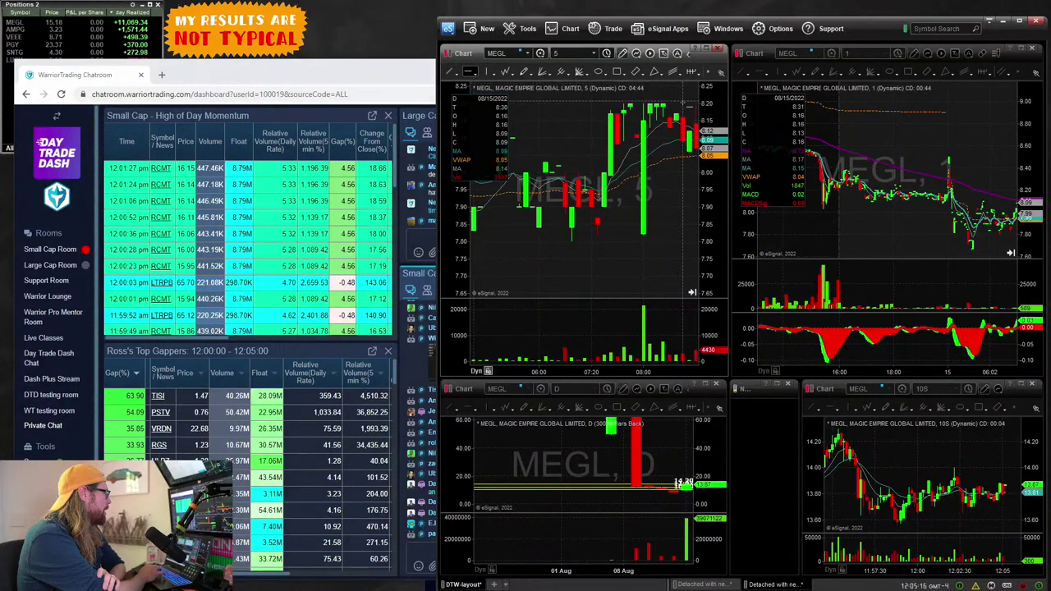
click(651, 102)
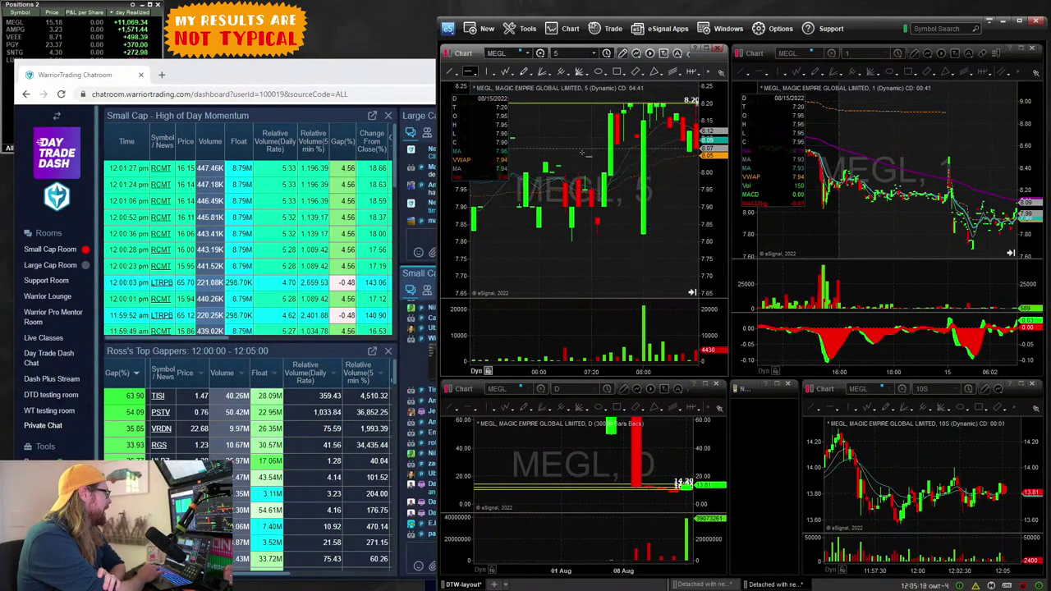
Step: Compare the 8.20 level with the 5-minute MEGL price action from 11 August to the 15 August premarket
drag(569, 373, 655, 365)
scroll(657, 364, up, 2)
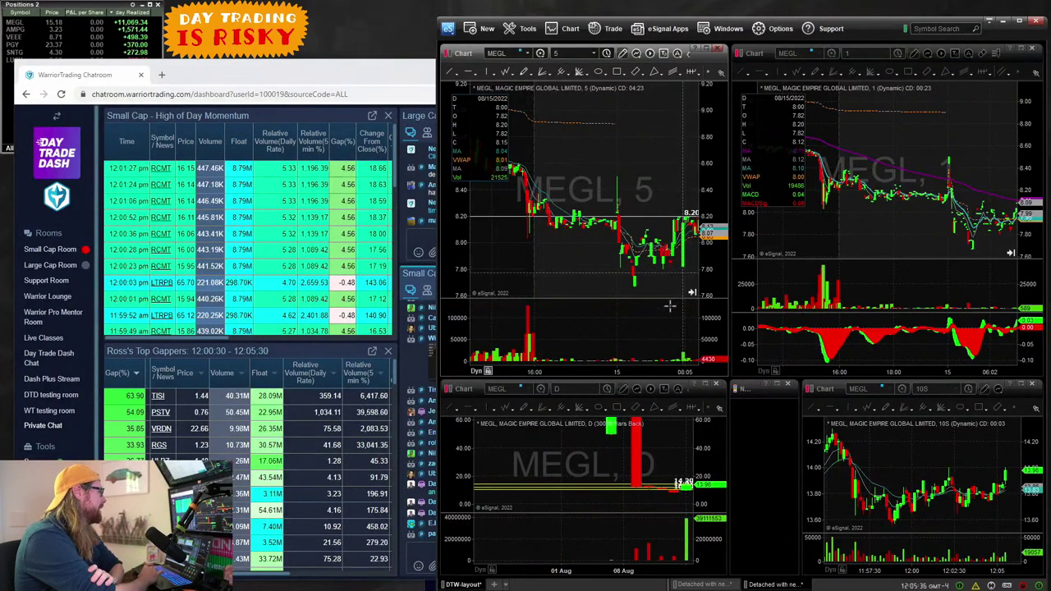
drag(589, 375, 650, 364)
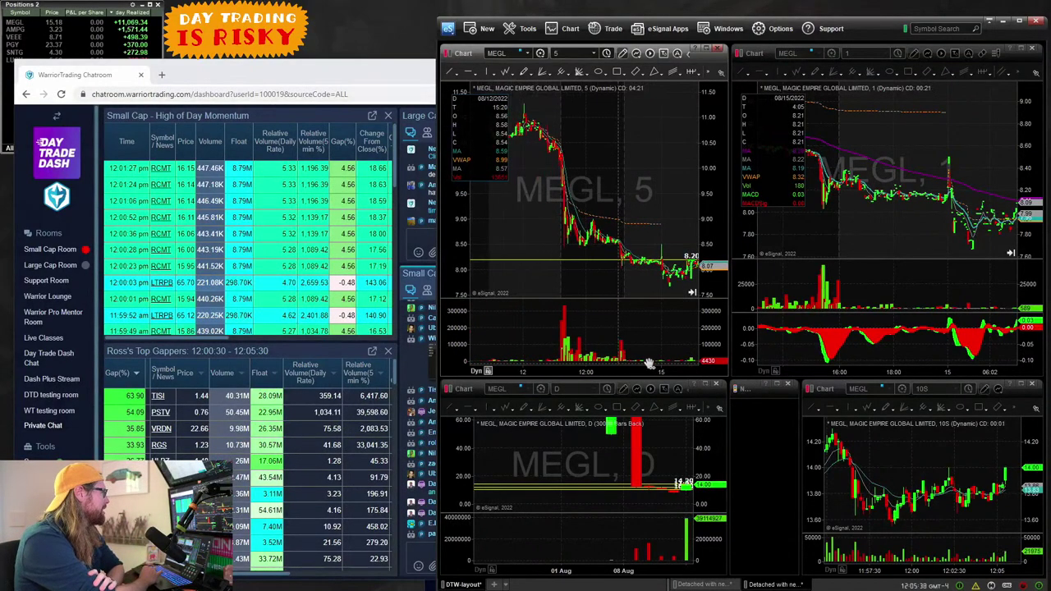
drag(644, 286, 636, 284)
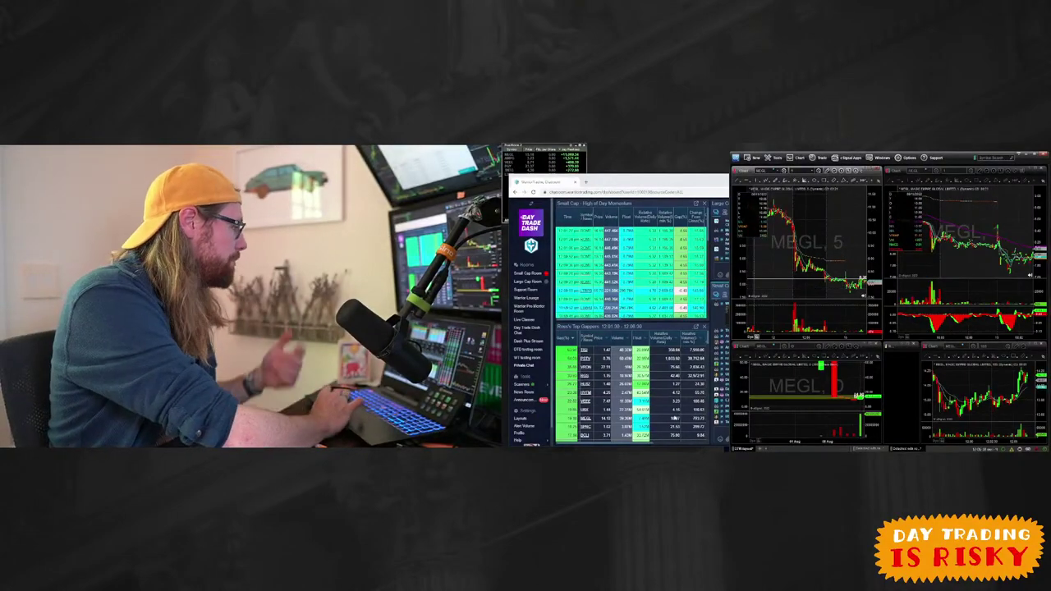
Step: Bring the MEGL Level 2 window over the scanners to view its quotes, and move it back out of the way
drag(688, 287, 693, 233)
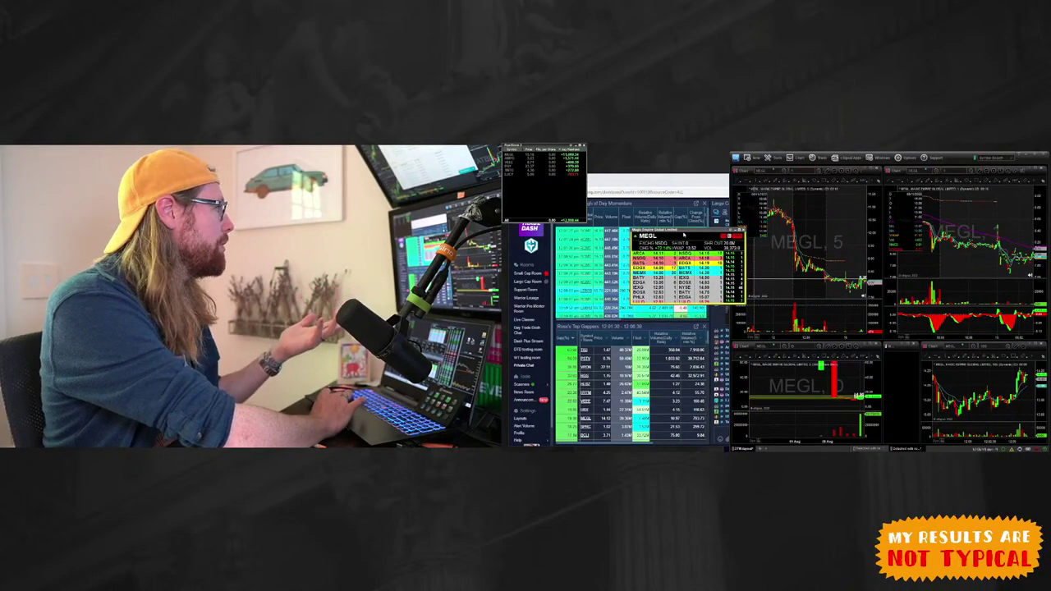
drag(684, 235, 692, 451)
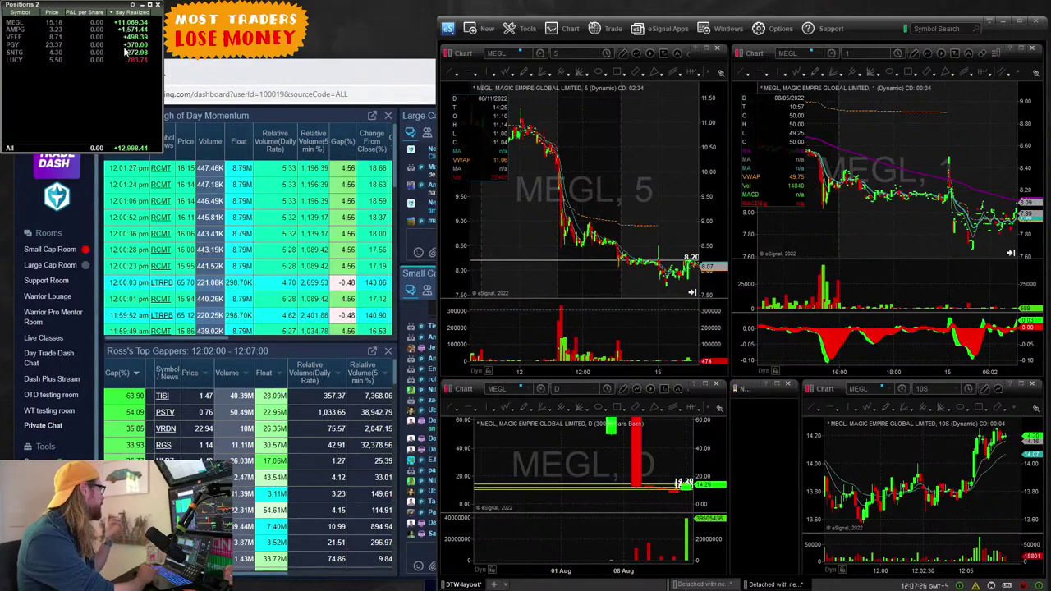
Step: Follow the 1-minute MEGL chart through the 15 August premarket to the first breakout candles at about 9:15
click(916, 212)
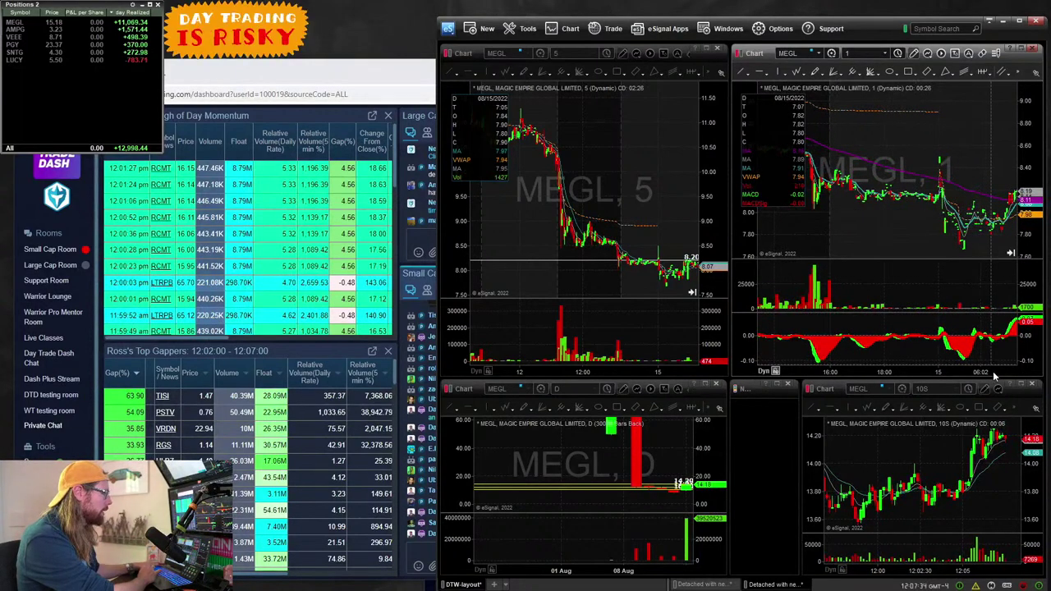
drag(994, 373, 965, 371)
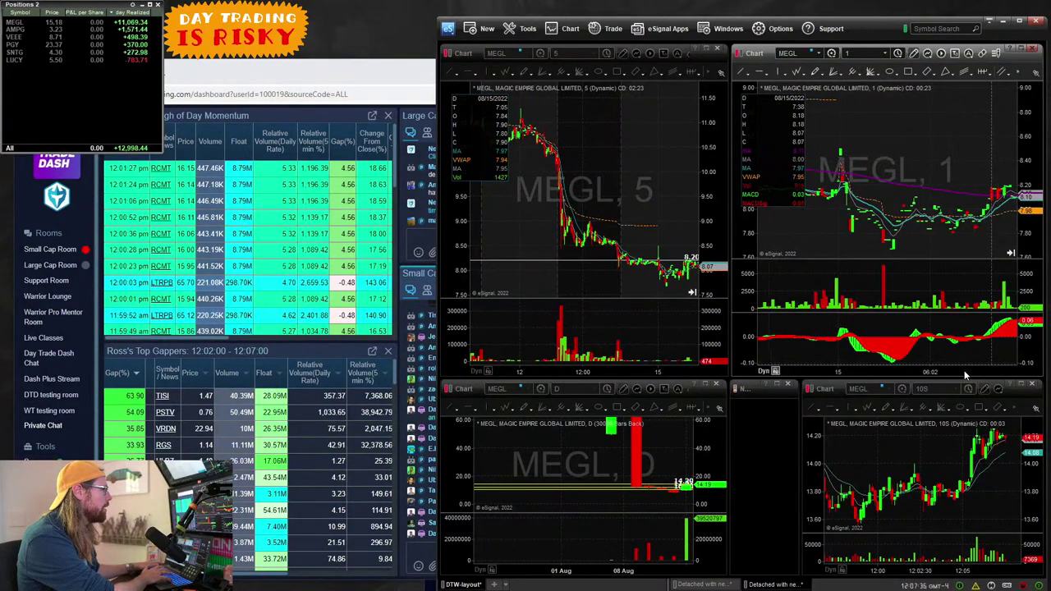
key(Right)
key(Right)
key(Right)
key(Right)
key(Right)
key(Right)
key(Right)
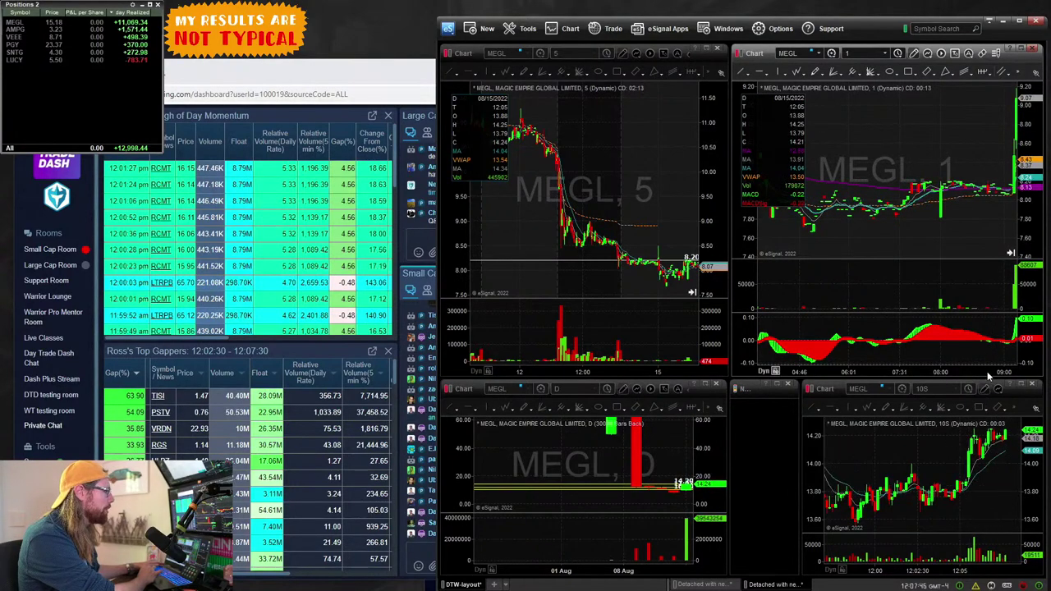
drag(979, 368, 893, 364)
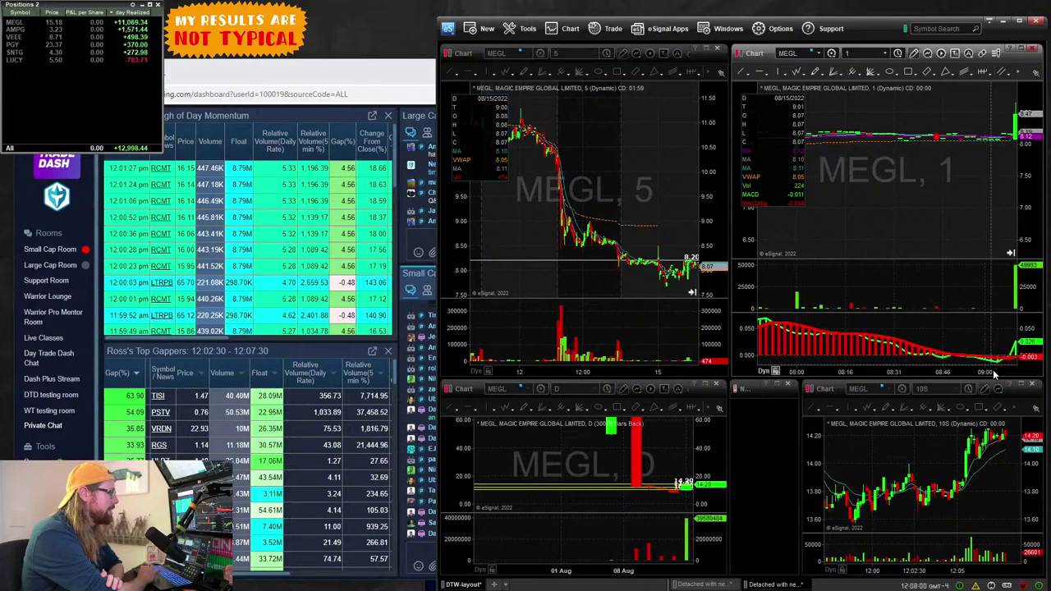
drag(993, 375, 975, 373)
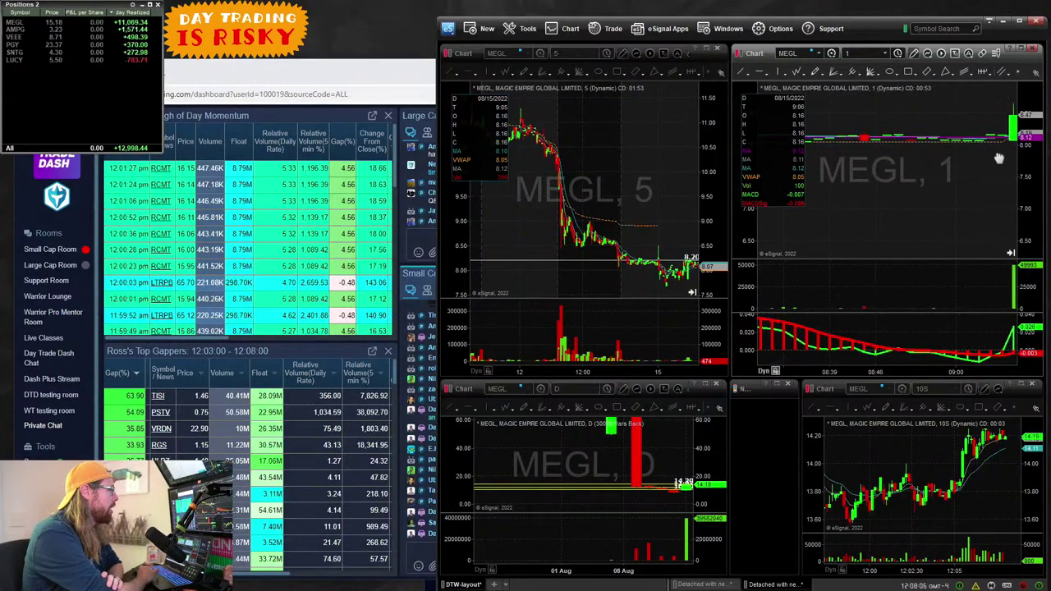
drag(999, 158, 997, 161)
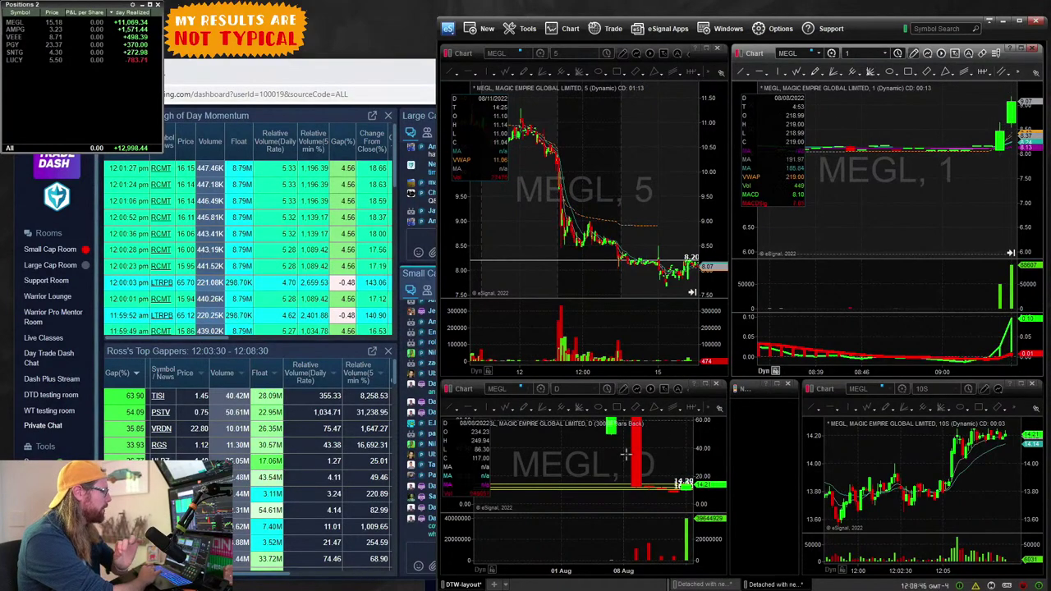
Step: Rescale the MEGL daily chart to examine the 15 August candle against the 10.30, 11.97 and 14.20 levels
click(708, 436)
drag(676, 480, 667, 419)
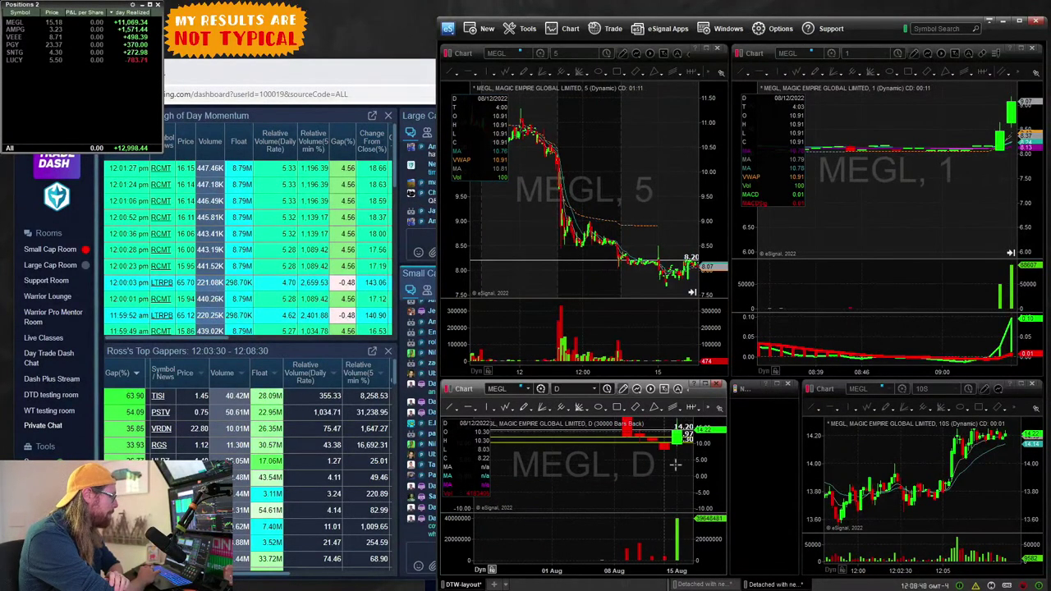
drag(702, 477, 667, 518)
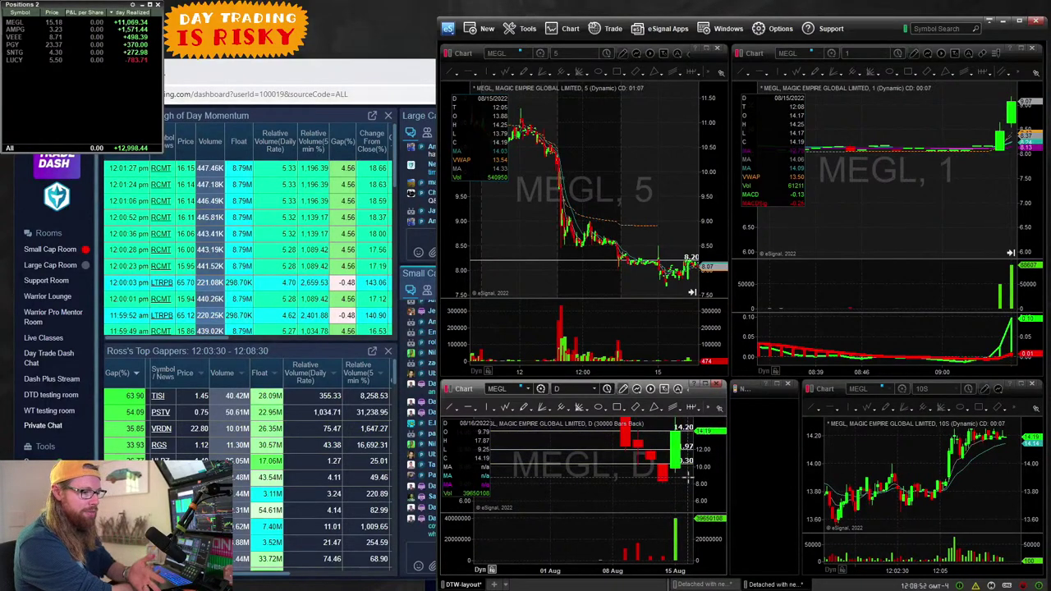
drag(656, 494, 647, 495)
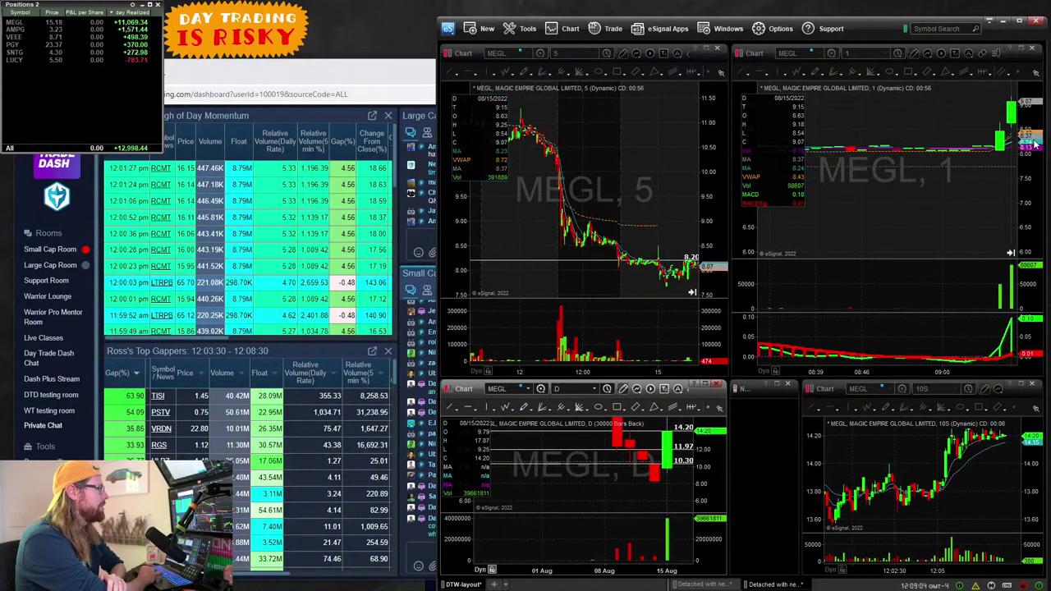
Step: Follow the 1-minute MEGL chart from the 9:15 breakout through the 15 August market open to about 9:40
click(995, 175)
drag(997, 179, 997, 245)
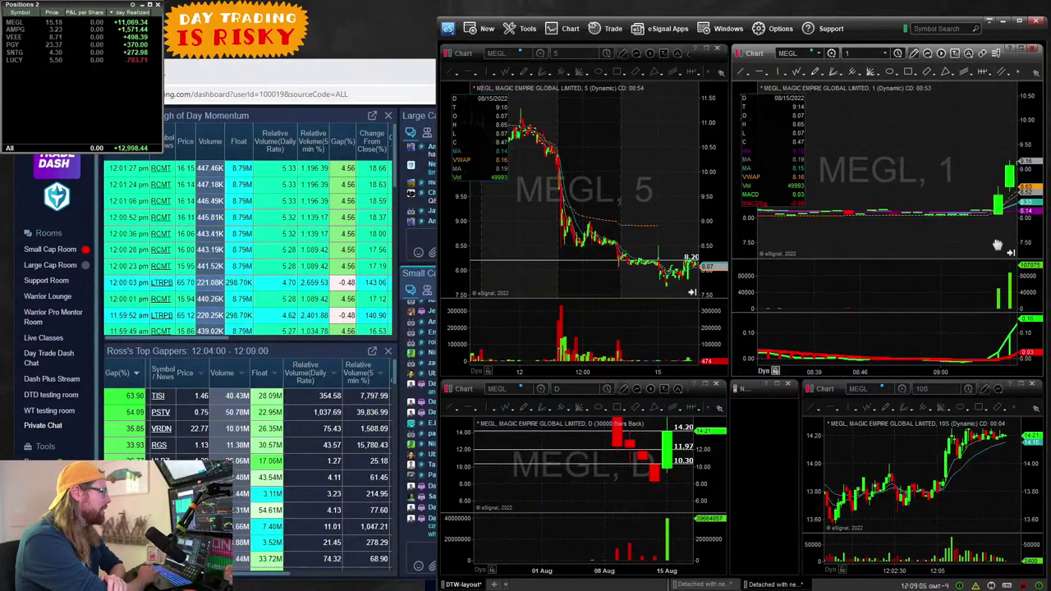
key(Right)
key(Right)
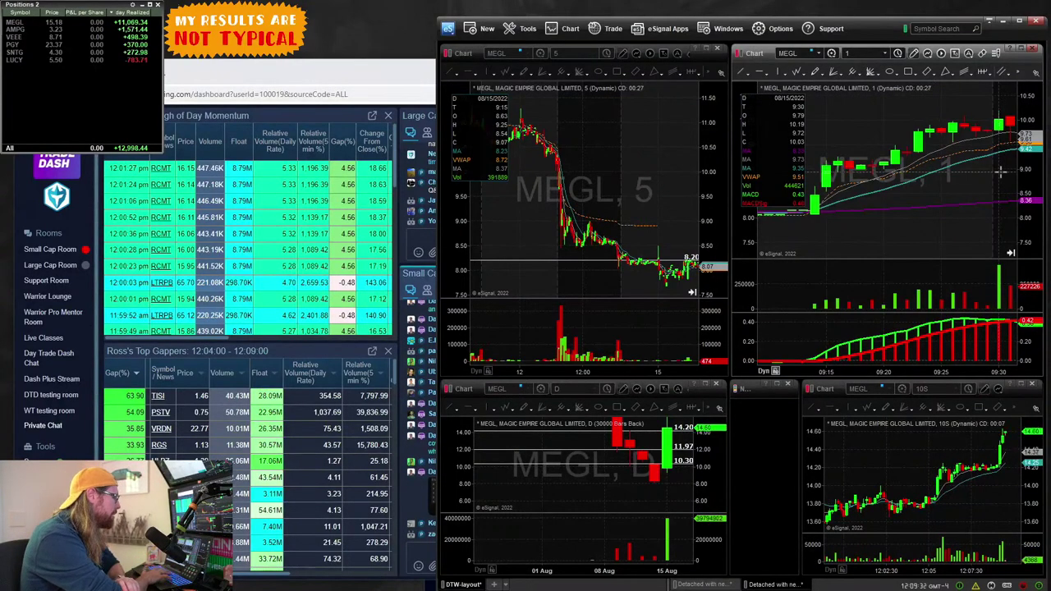
key(Right)
key(Right)
key(Right)
key(Right)
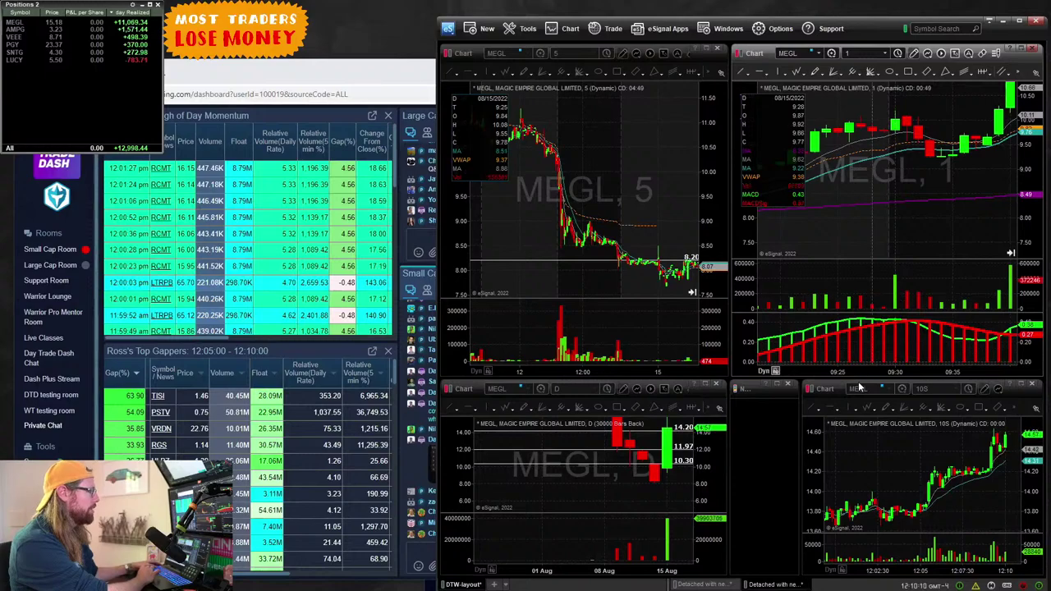
Step: Widen the 1-minute MEGL view and follow the candles just past 9:40 against the marked 11.96 level
drag(857, 371, 891, 362)
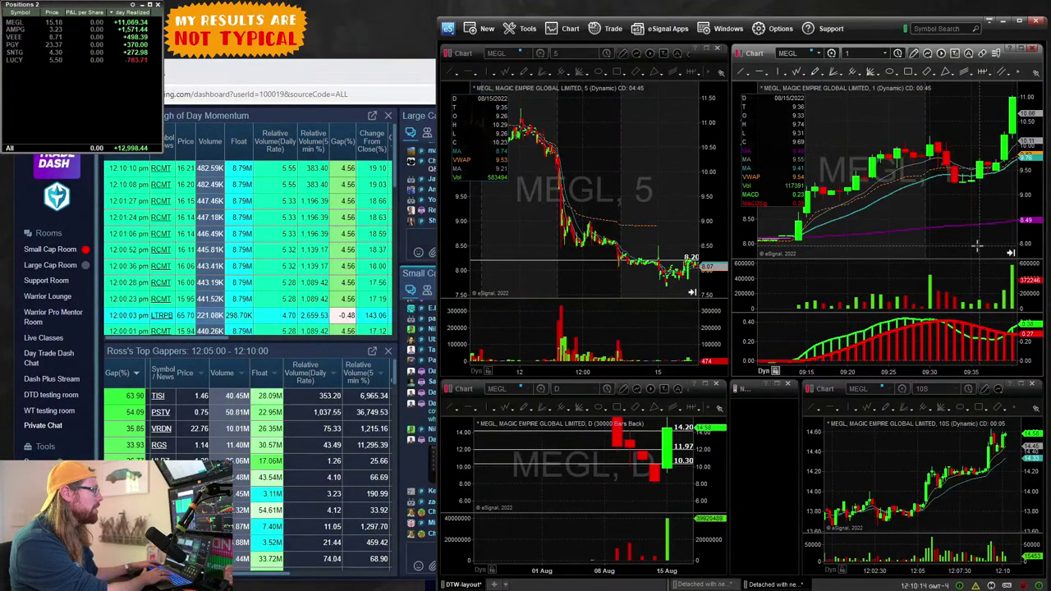
key(Right)
key(Right)
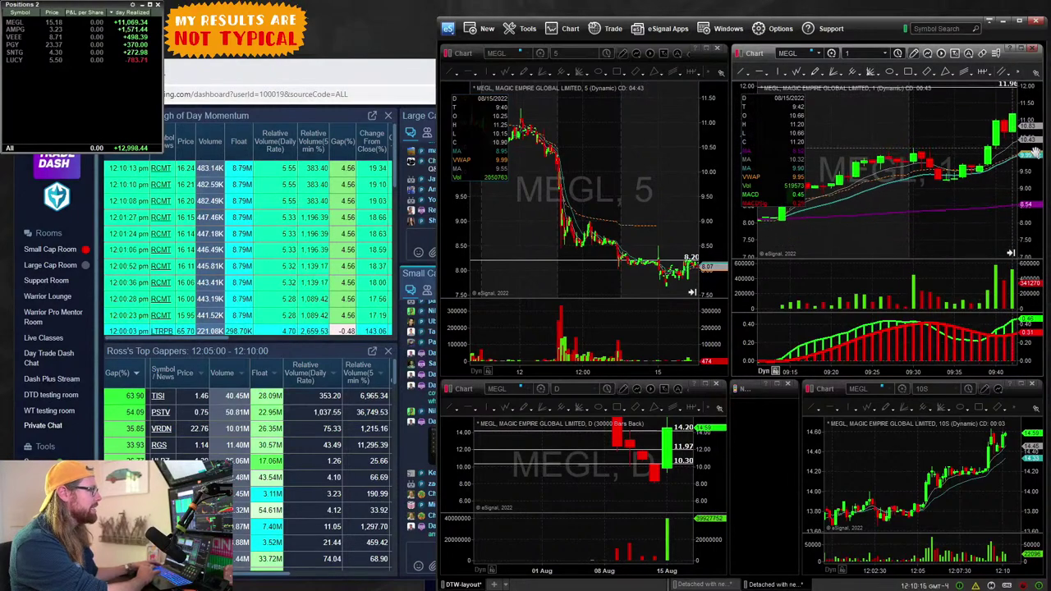
key(Right)
key(Right)
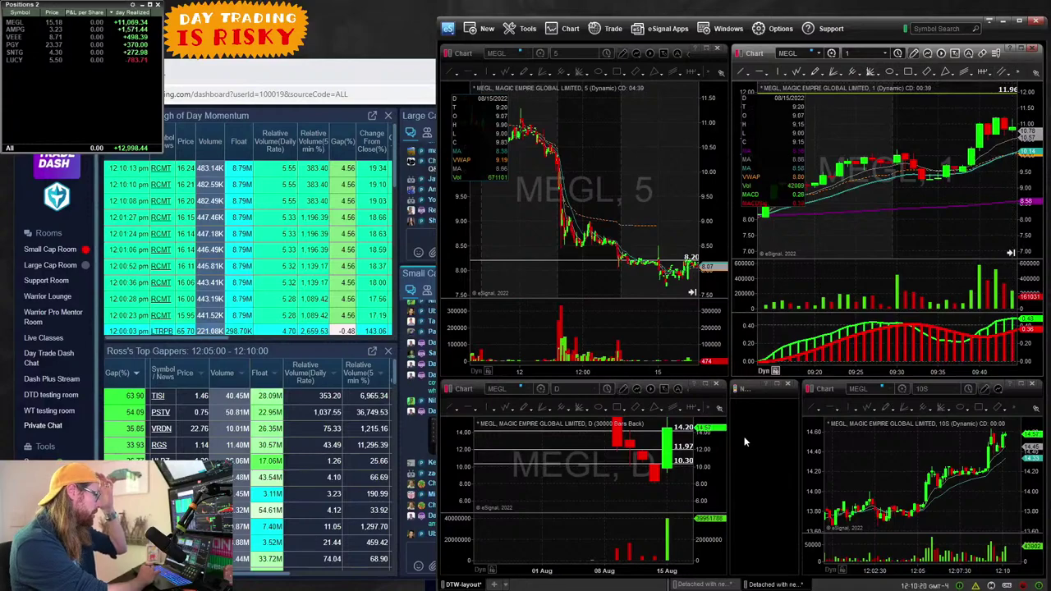
Step: Recheck the daily chart's marked levels, and enlarge the 1-minute MEGL chart to follow the 15 August consolidation to 9:58
click(709, 446)
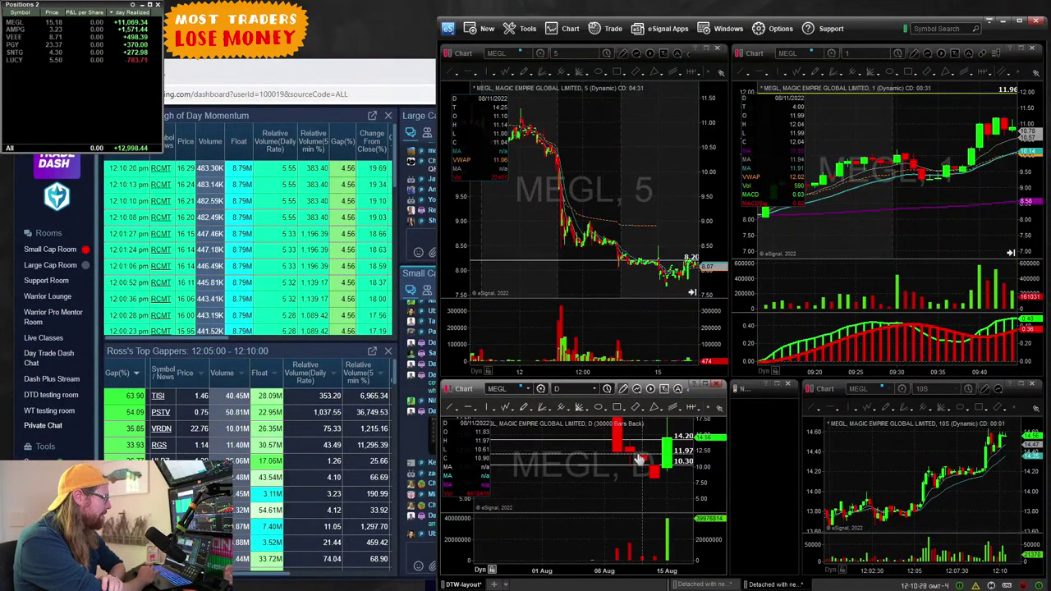
drag(717, 455, 711, 480)
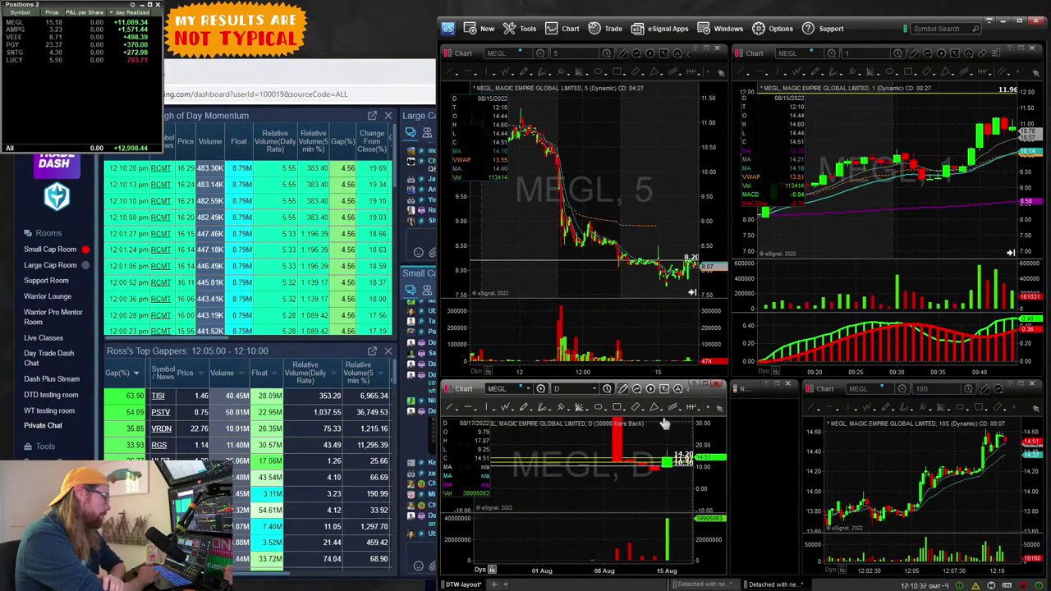
click(1025, 51)
scroll(972, 129, down, 8)
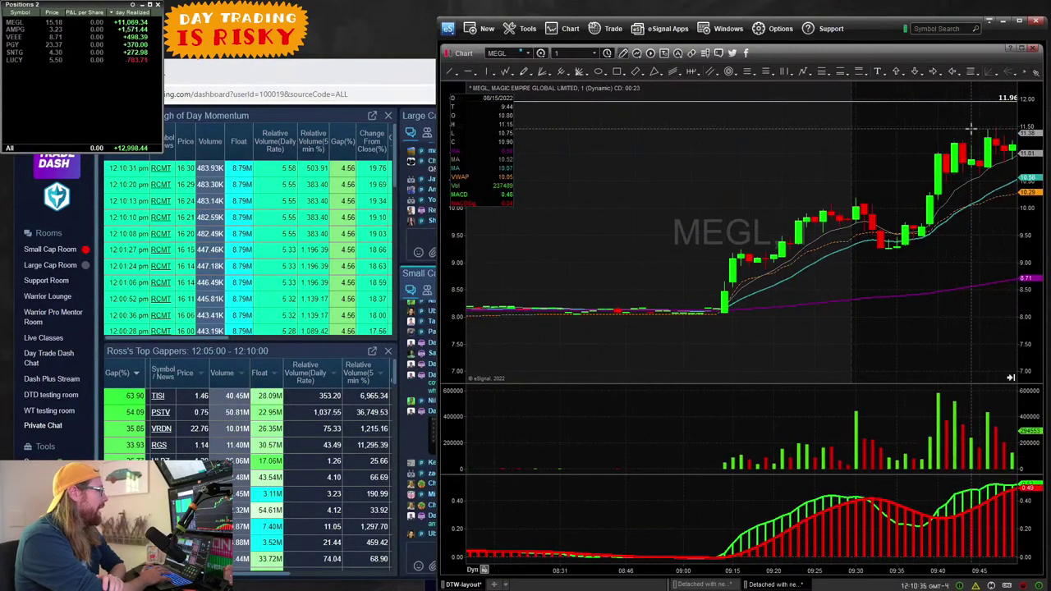
scroll(970, 131, down, 3)
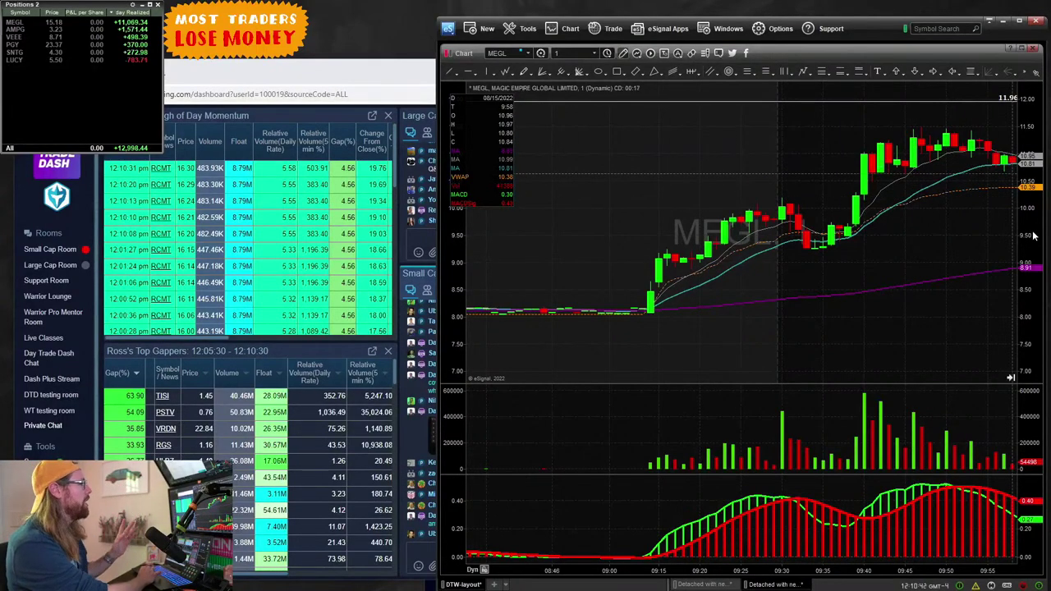
drag(1033, 236, 1030, 201)
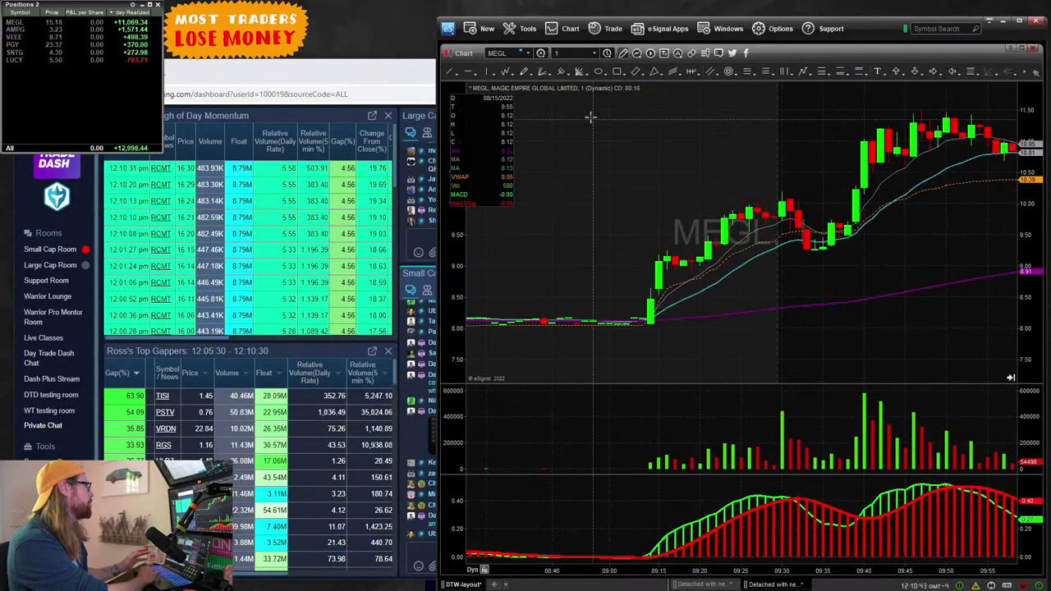
Step: Draw five line arrows on the 1-minute MEGL chart, marking the pullbacks and highs between about 9:38 and 9:46
click(453, 74)
click(479, 100)
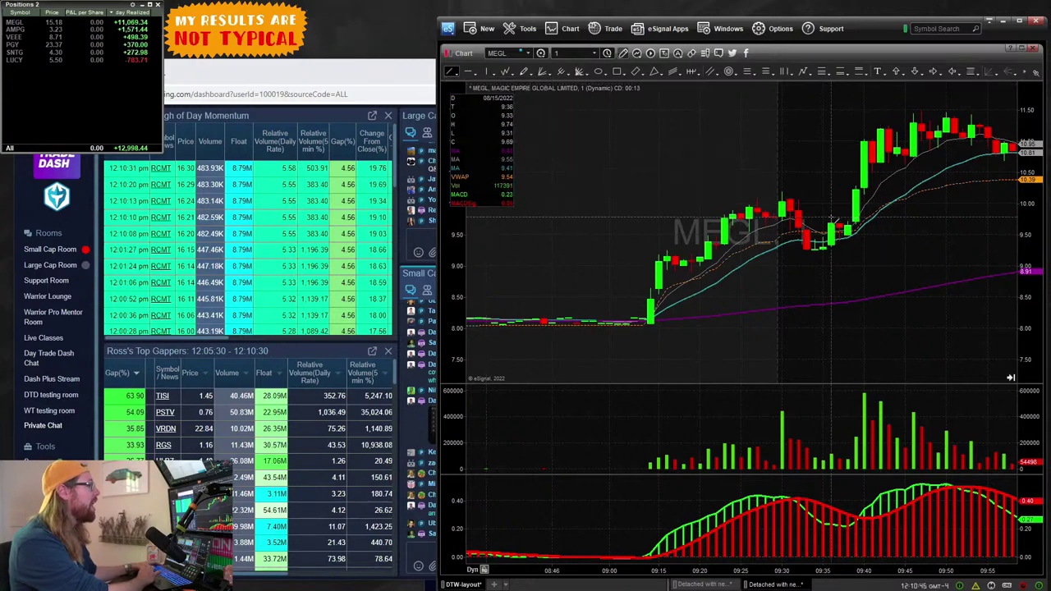
drag(821, 212, 851, 223)
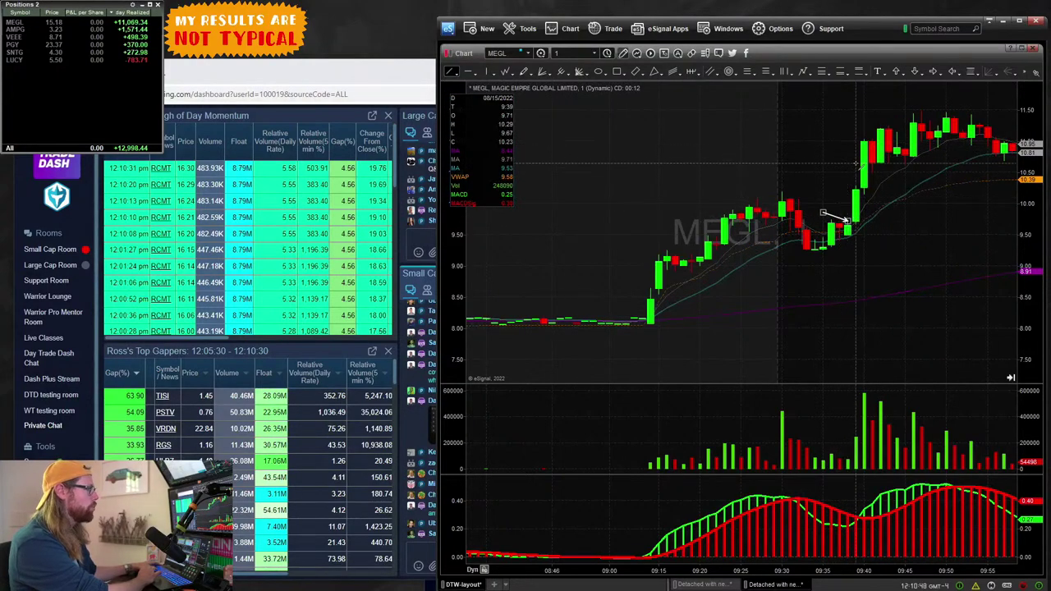
drag(823, 153, 872, 173)
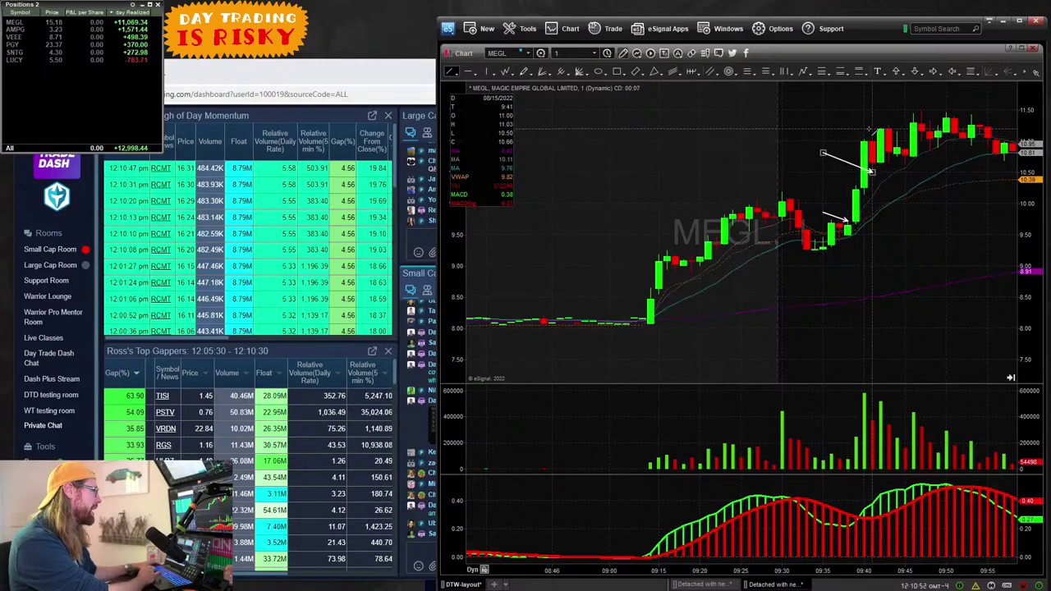
drag(839, 139, 872, 139)
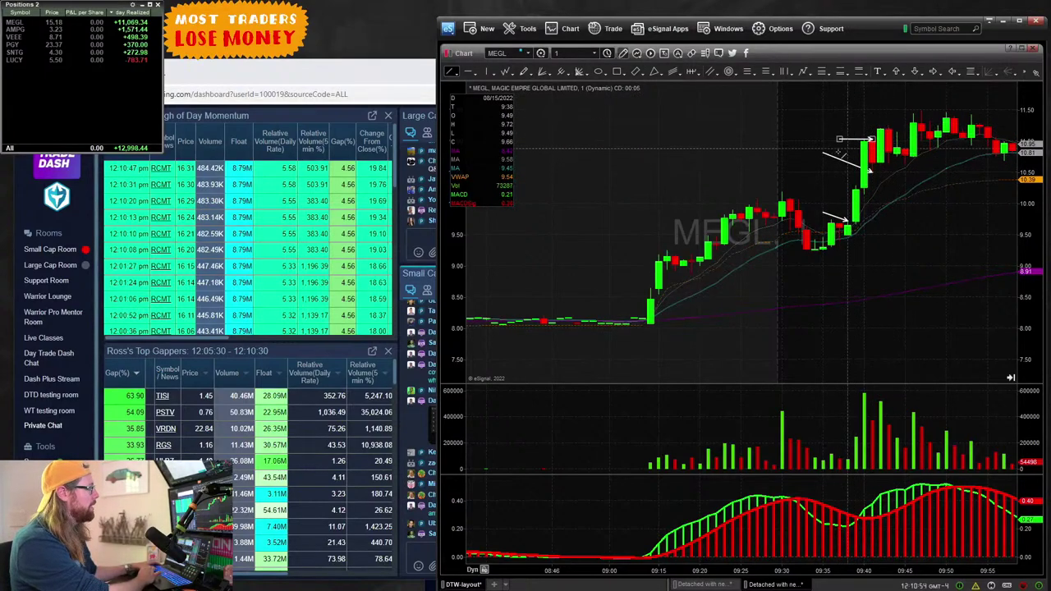
drag(873, 163, 905, 165)
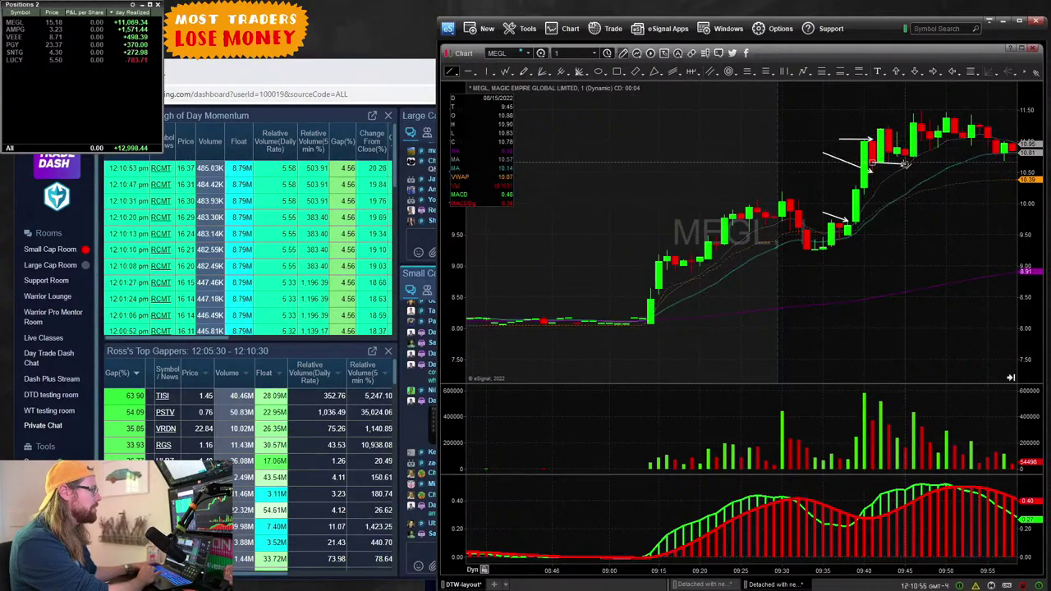
drag(880, 102, 919, 113)
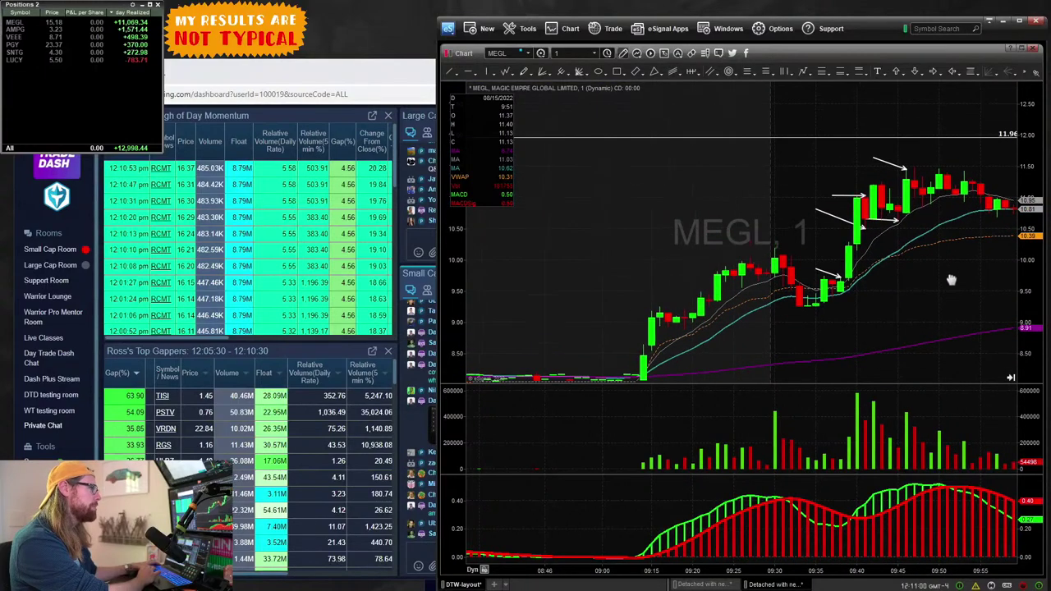
Step: Follow the 1-minute MEGL chart from 9:58 through the pullback and the breakout past 11.96, up to about 10:35
scroll(948, 277, down, 6)
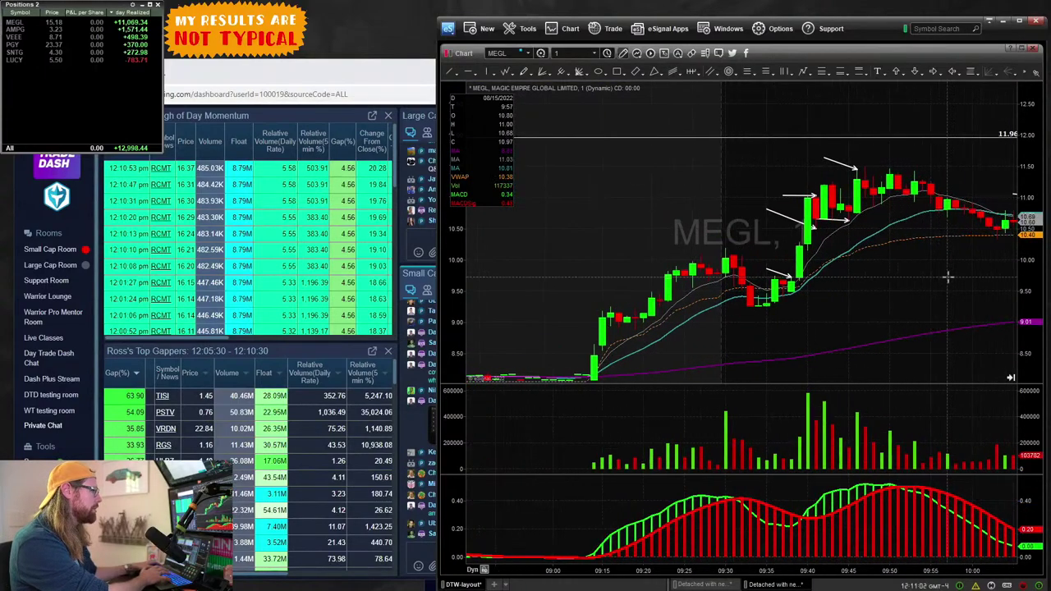
drag(741, 570, 878, 500)
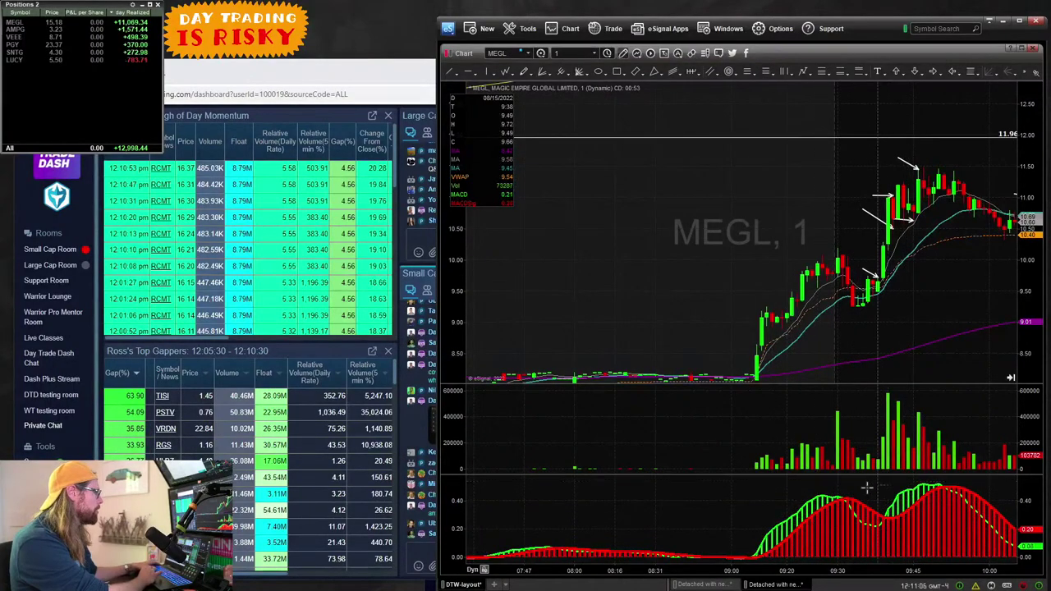
scroll(887, 293, down, 7)
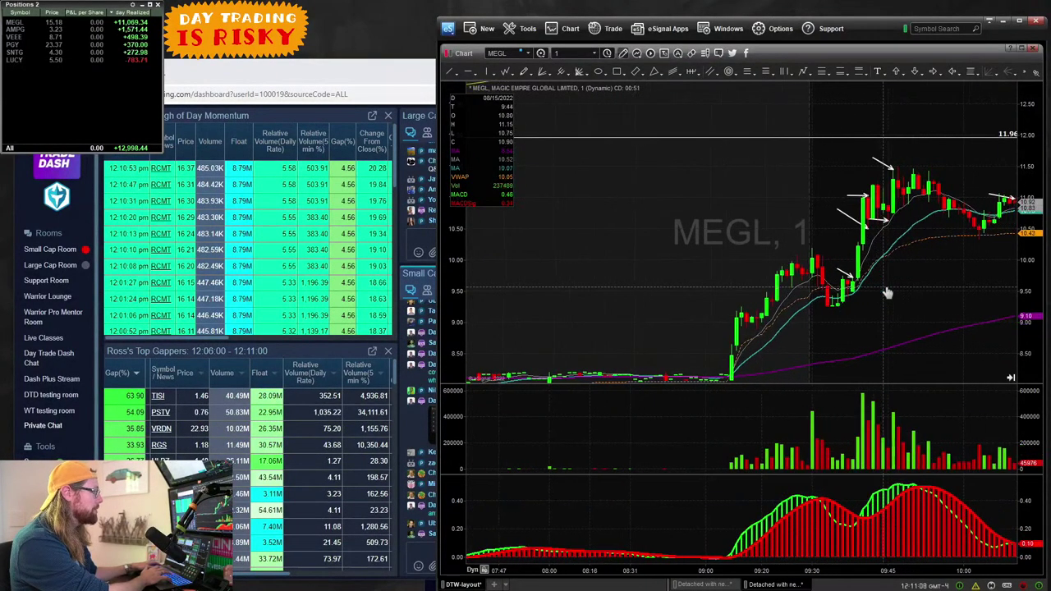
scroll(887, 294, down, 1)
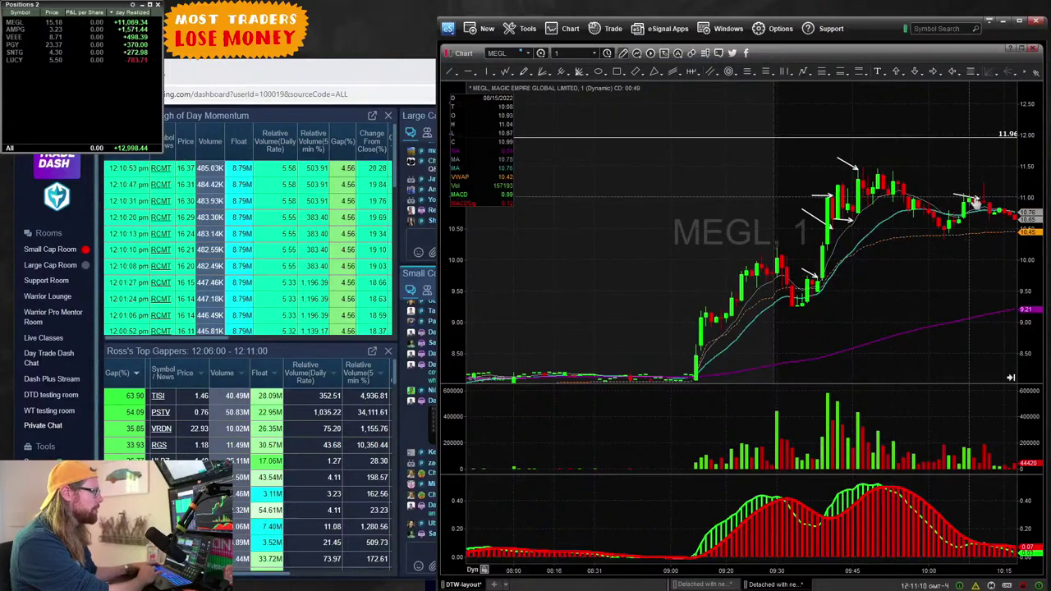
scroll(960, 253, down, 7)
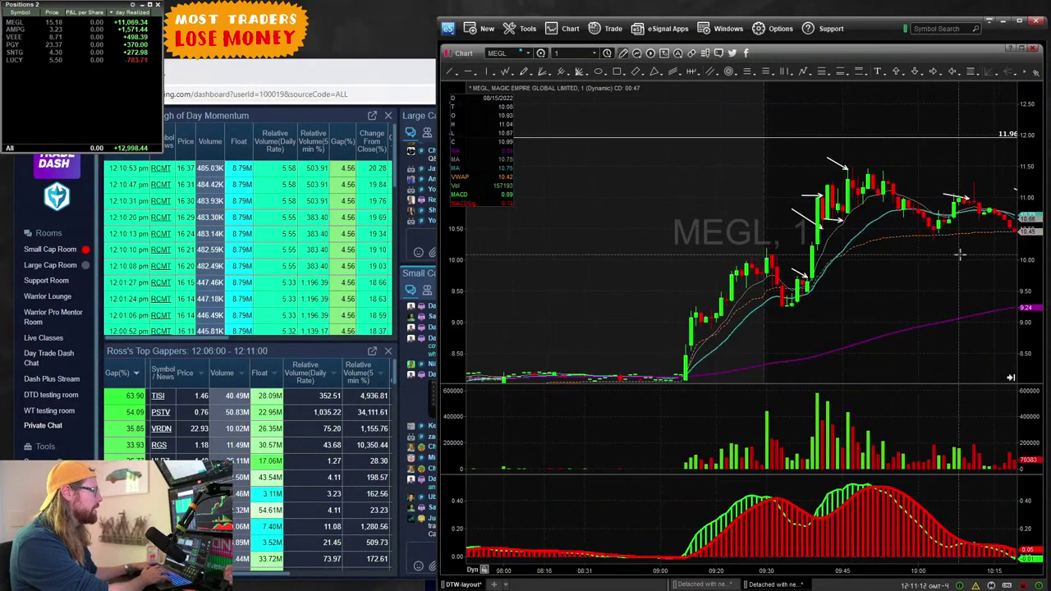
scroll(959, 253, down, 3)
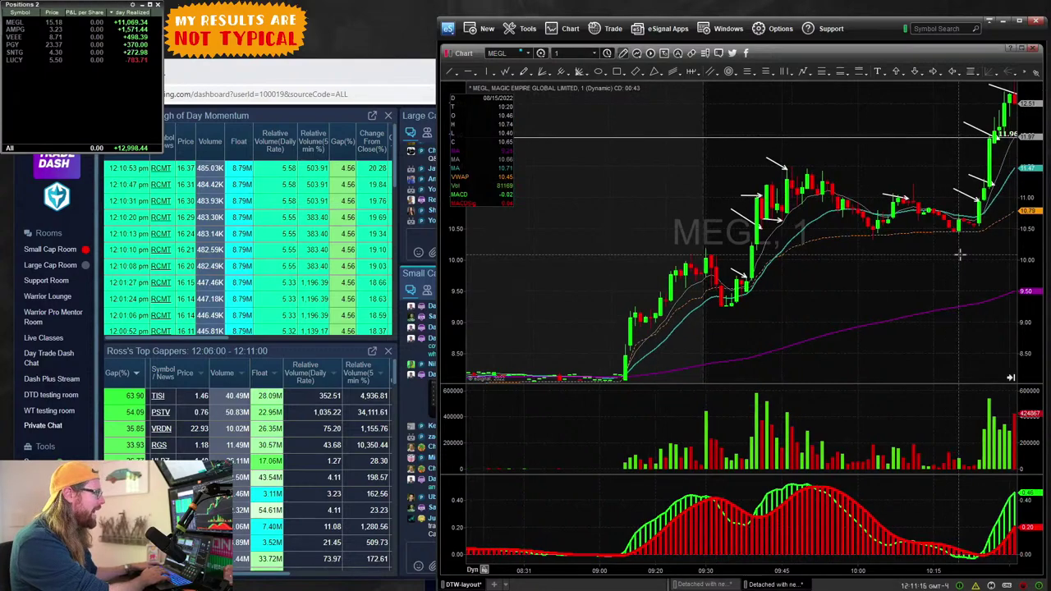
scroll(960, 253, down, 3)
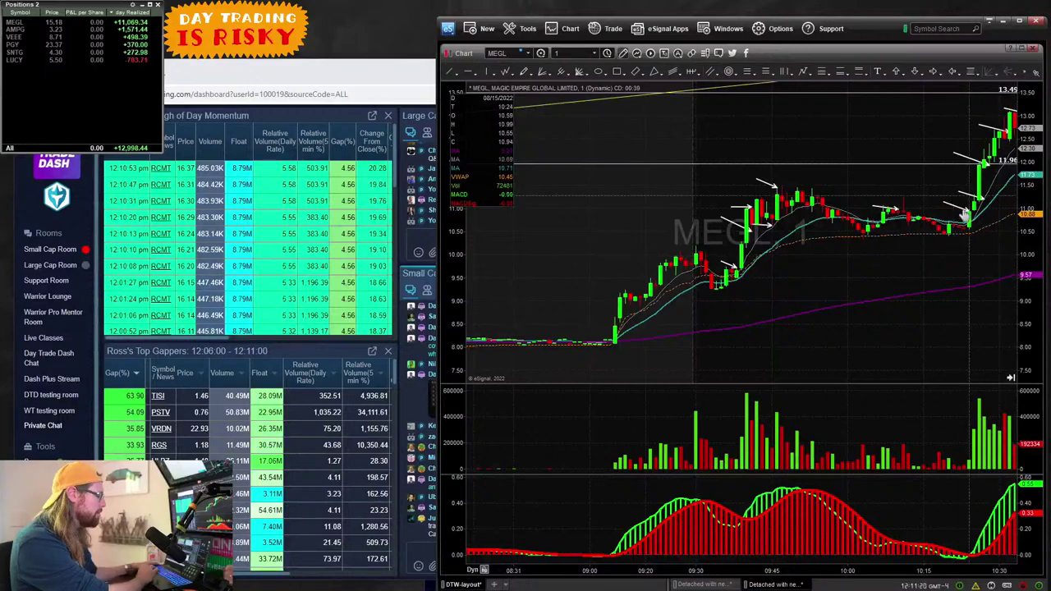
scroll(957, 234, down, 3)
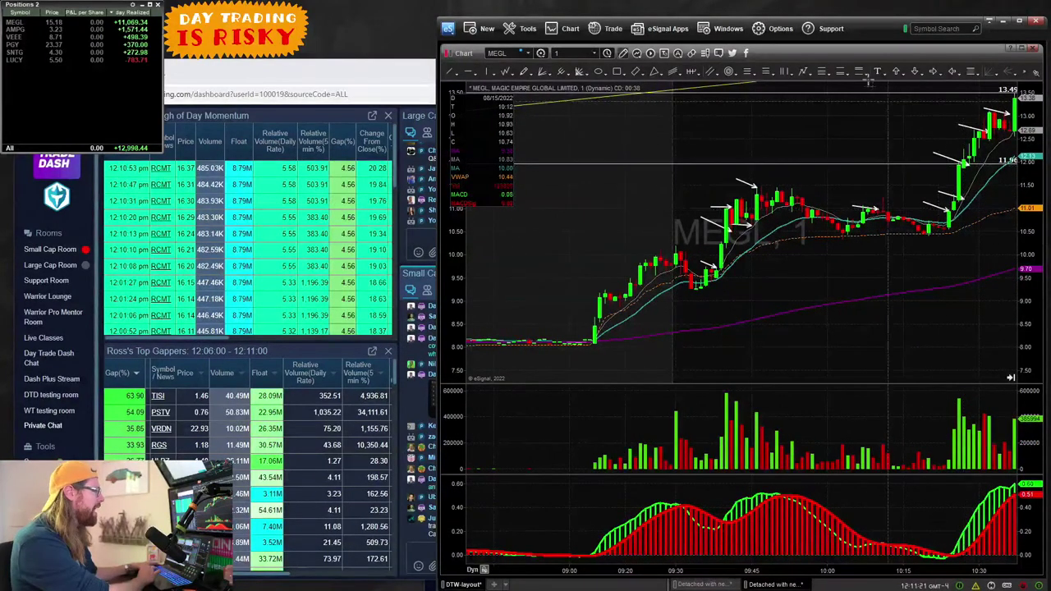
Step: Return to the multi-chart layout and bring the 5-minute MEGL chart to its latest bars, fitting the 15 August move
double_click(831, 52)
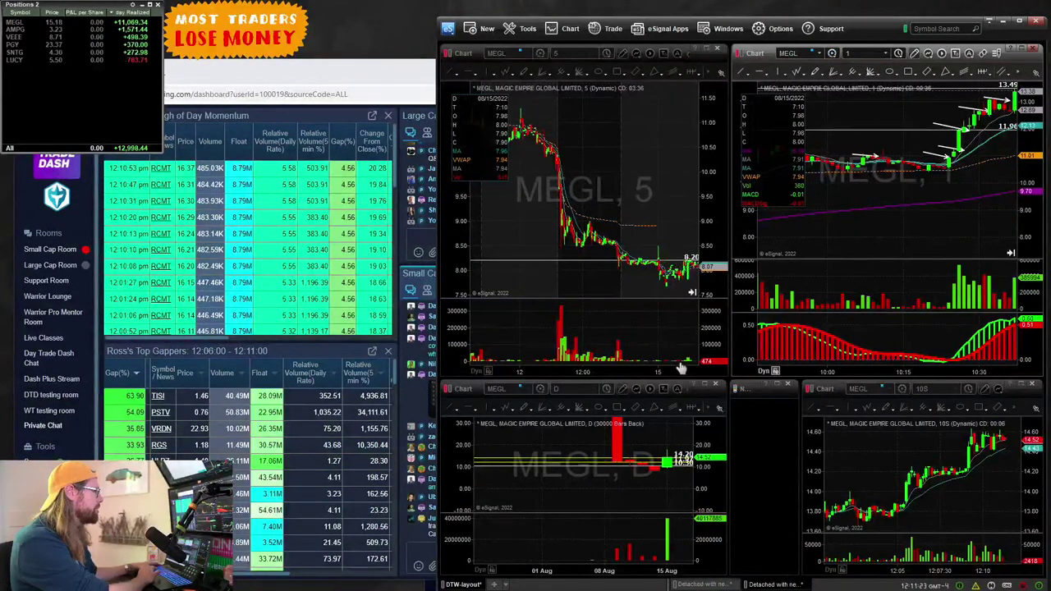
click(691, 294)
drag(685, 376, 603, 372)
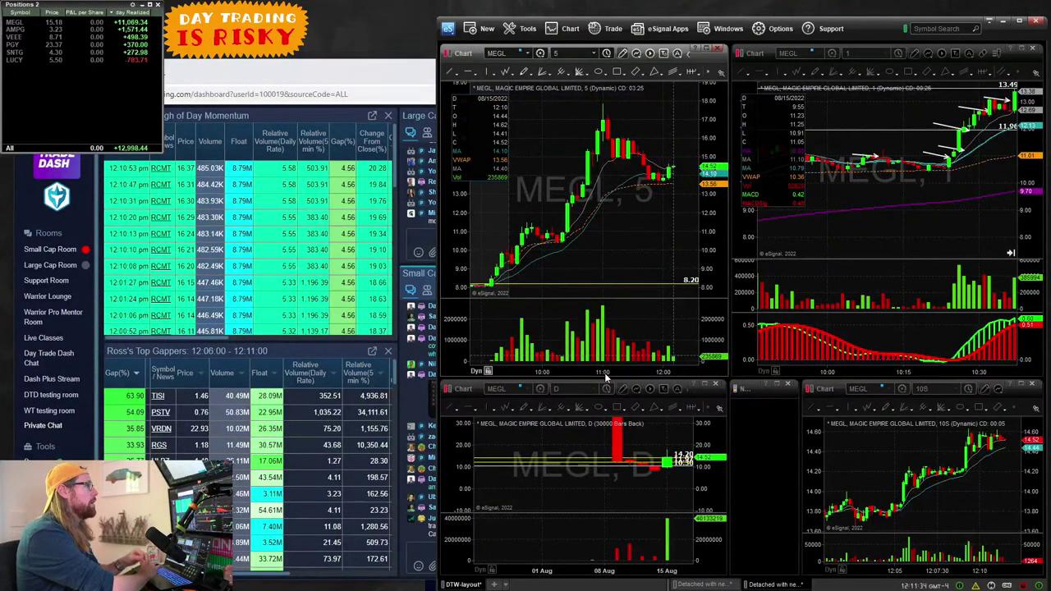
Step: Rescale the 1-minute MEGL chart and advance it to about 10:58 to examine the climb through the 13.49 and 15.41 levels
drag(965, 199, 974, 227)
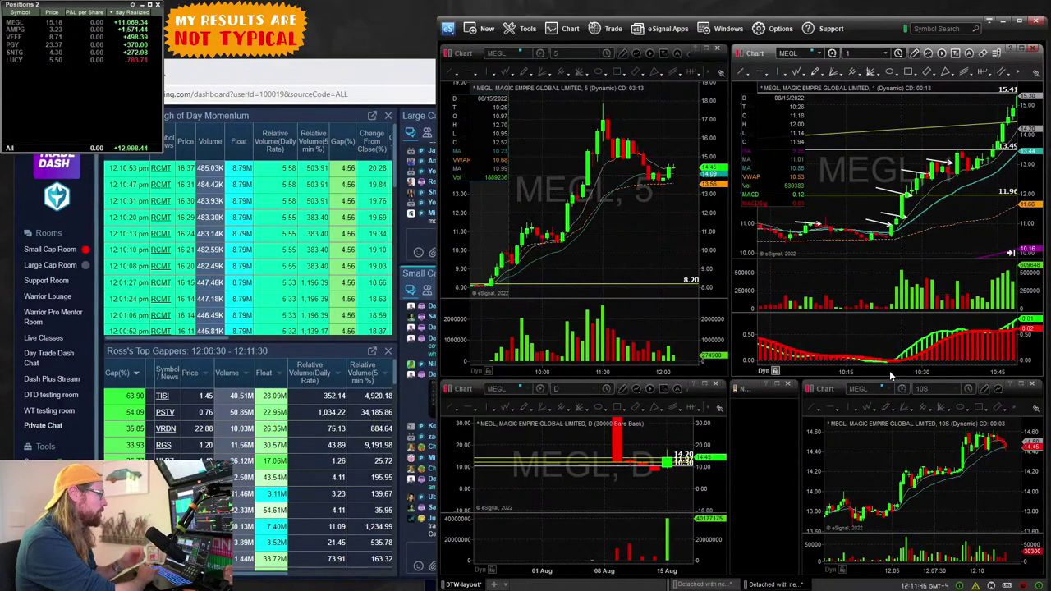
drag(891, 375, 900, 370)
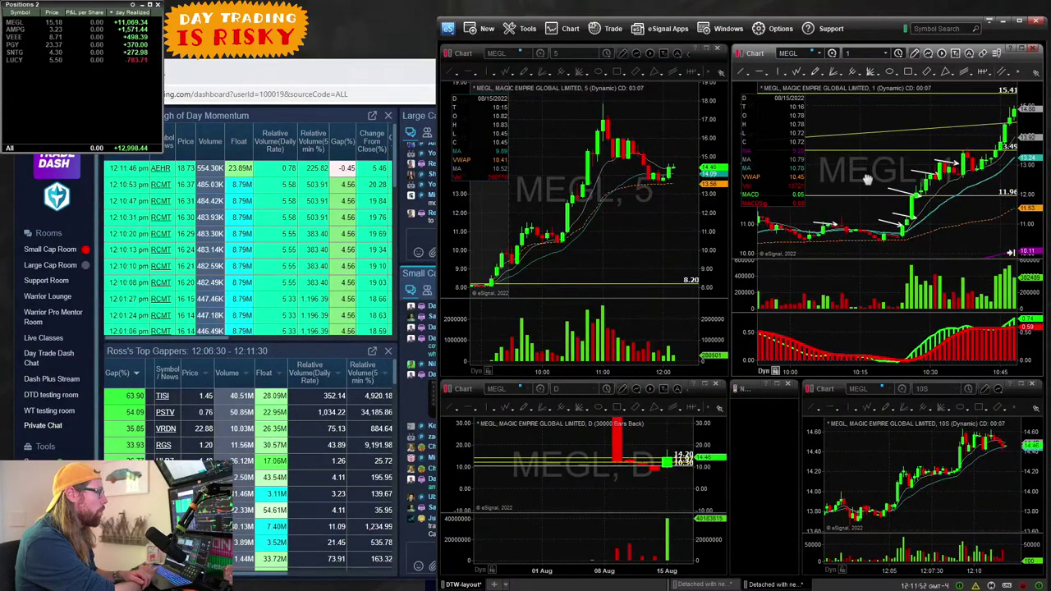
key(Right)
key(Right)
key(Right)
key(Right)
key(Right)
key(Right)
key(Right)
key(Right)
key(Right)
key(Right)
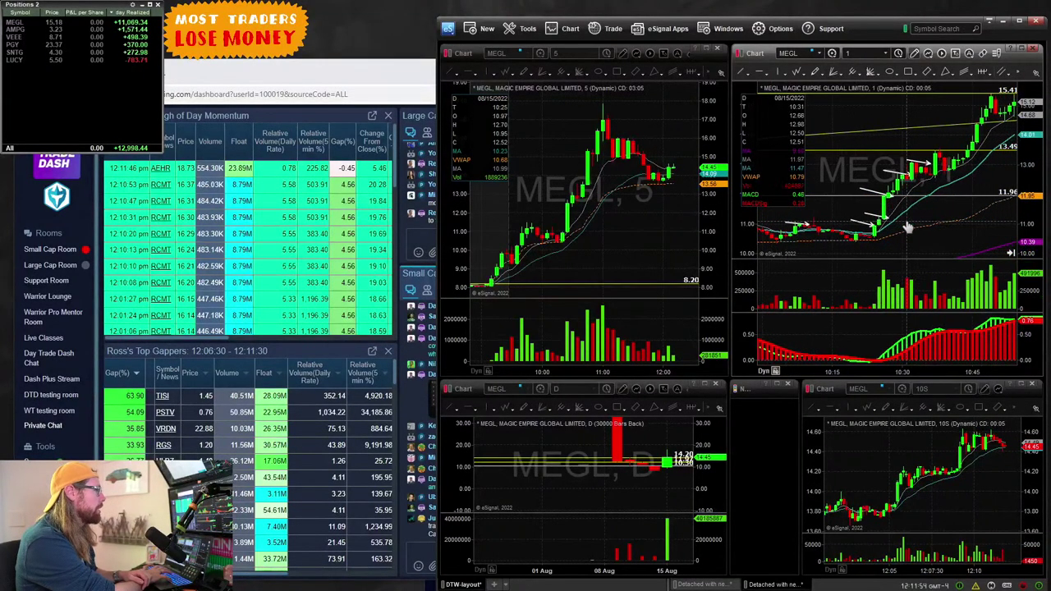
key(Right)
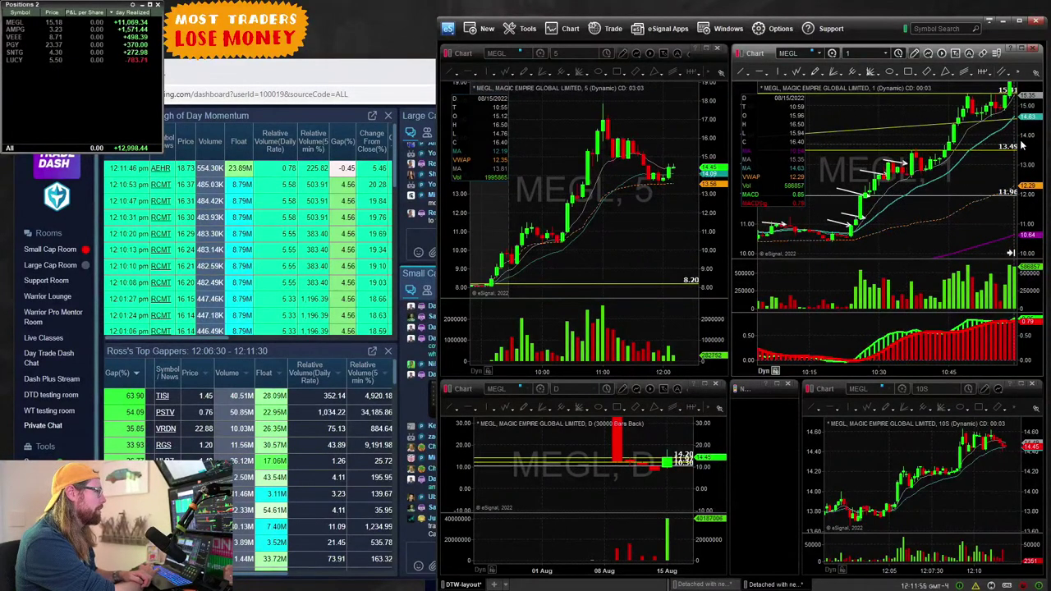
Step: Enlarge the 1-minute MEGL chart to examine the full 15 August move, and rescale the 5-minute chart's prices in the multi-chart layout
click(1022, 63)
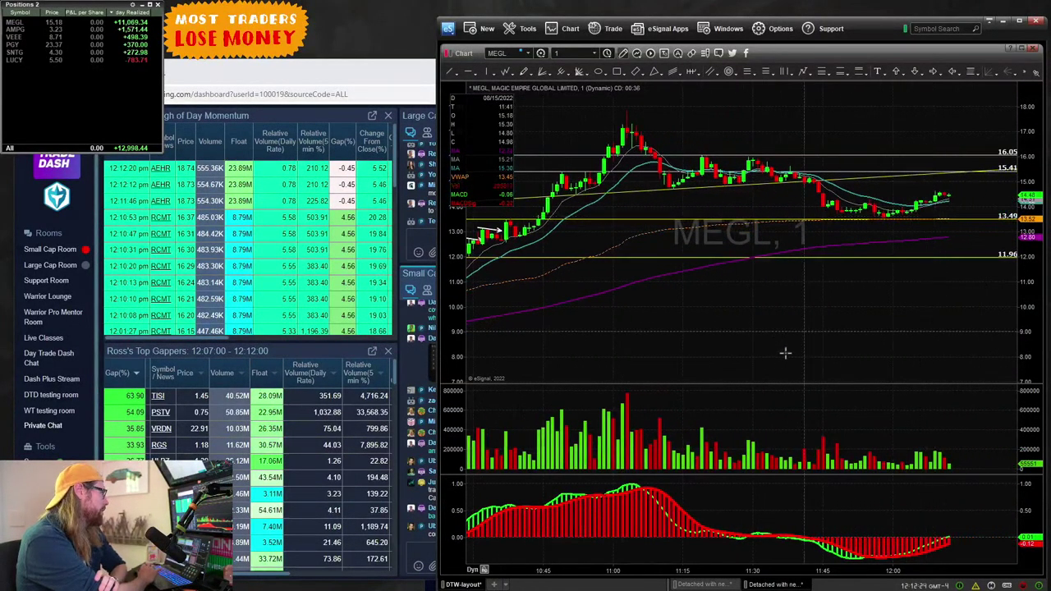
drag(562, 574, 801, 560)
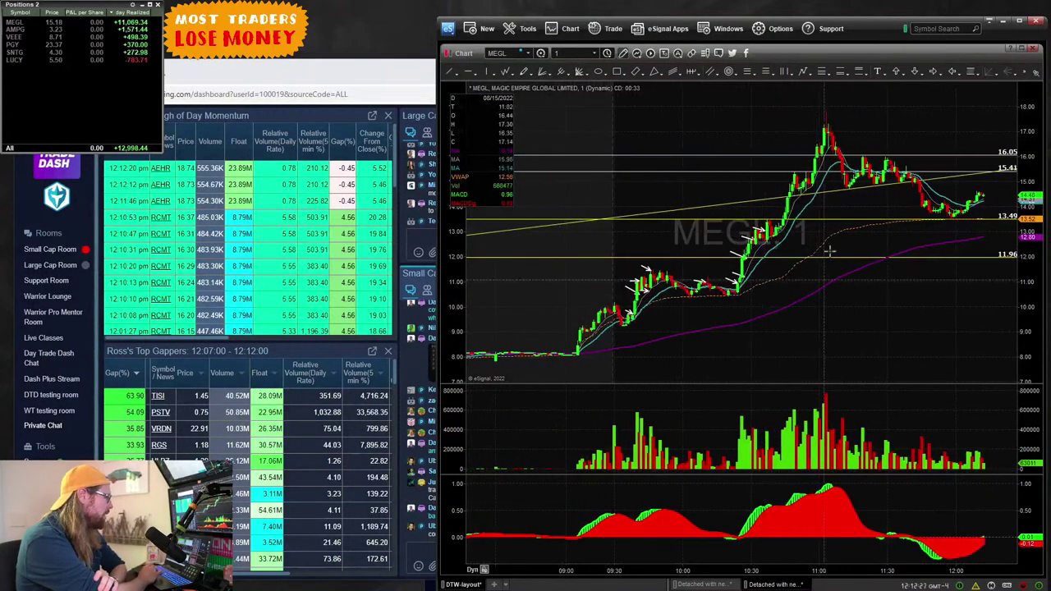
double_click(810, 51)
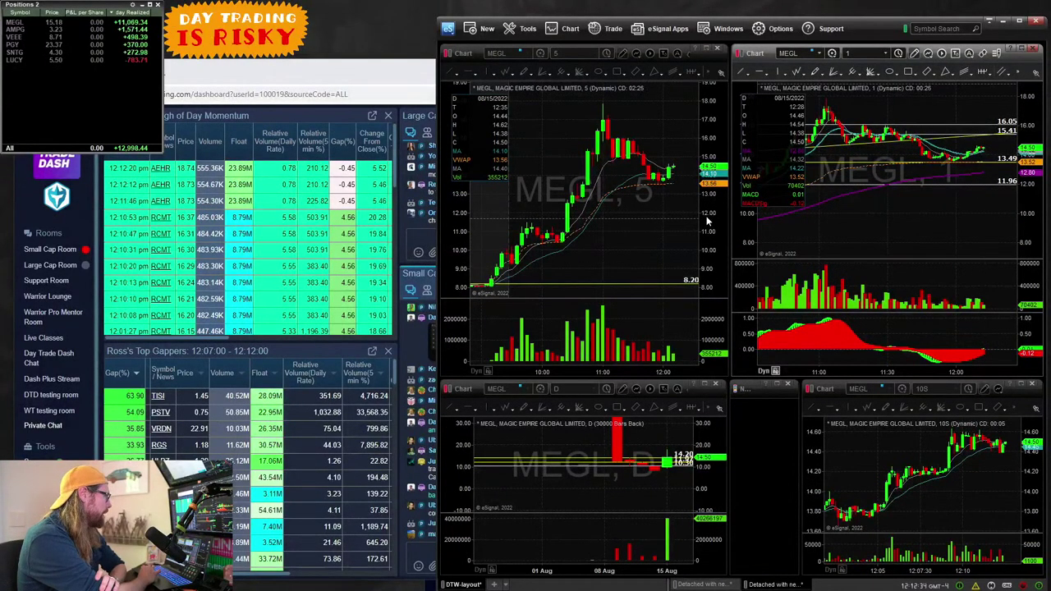
drag(712, 195, 717, 210)
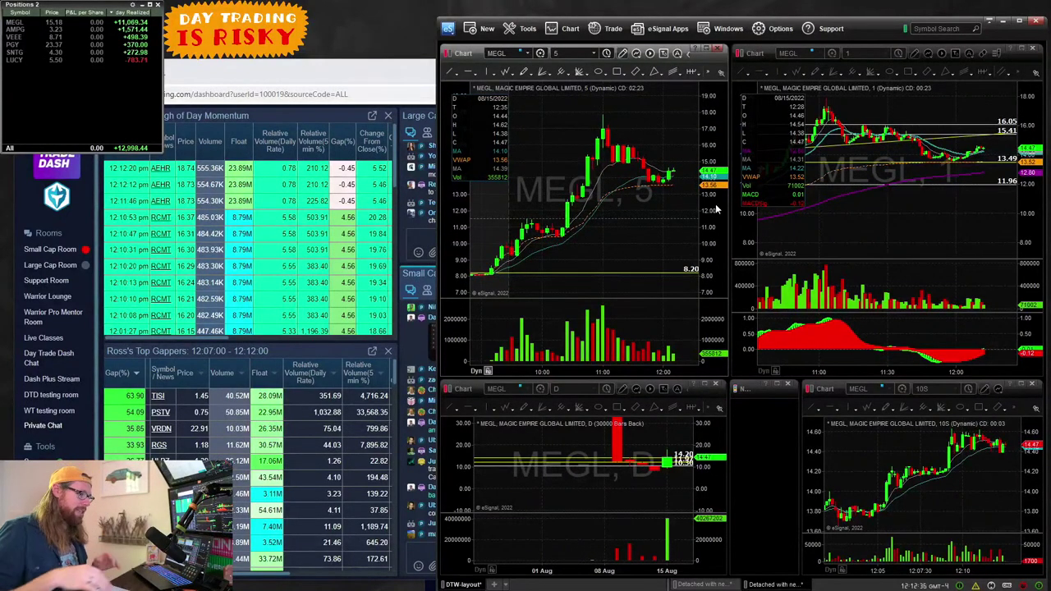